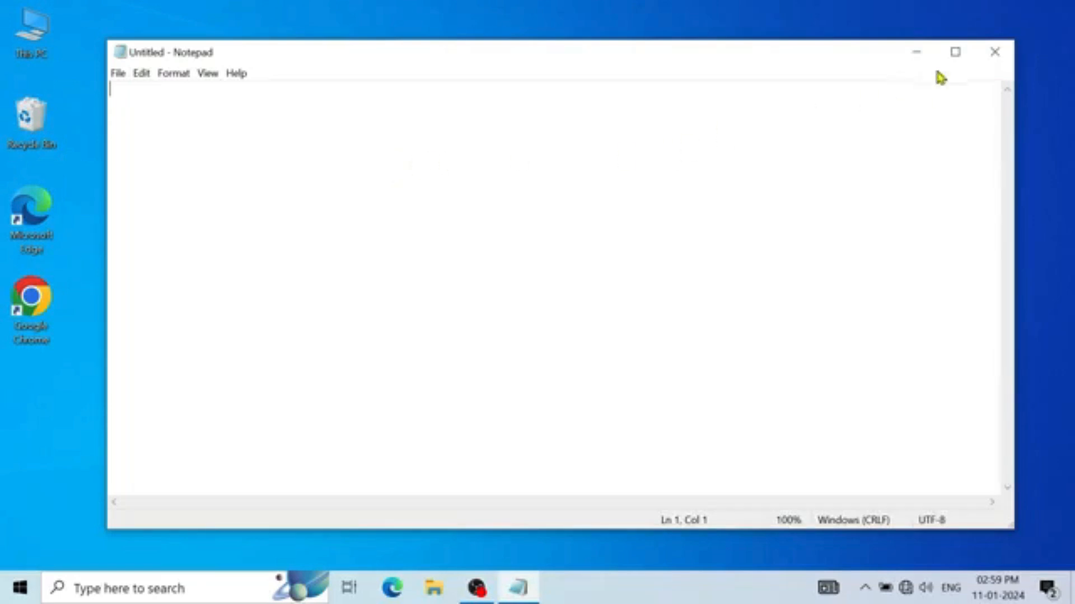
# - Close the open Notepad window and relaunch it maximized by running the command notepad from the Run dialog
pyautogui.click(980, 55)
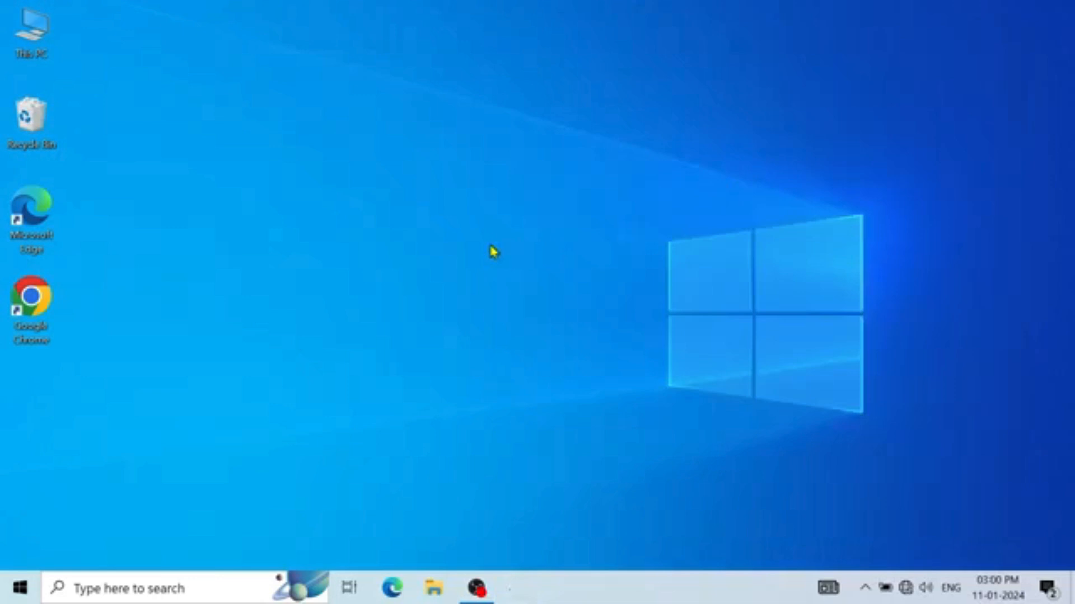
pyautogui.press('super+r')
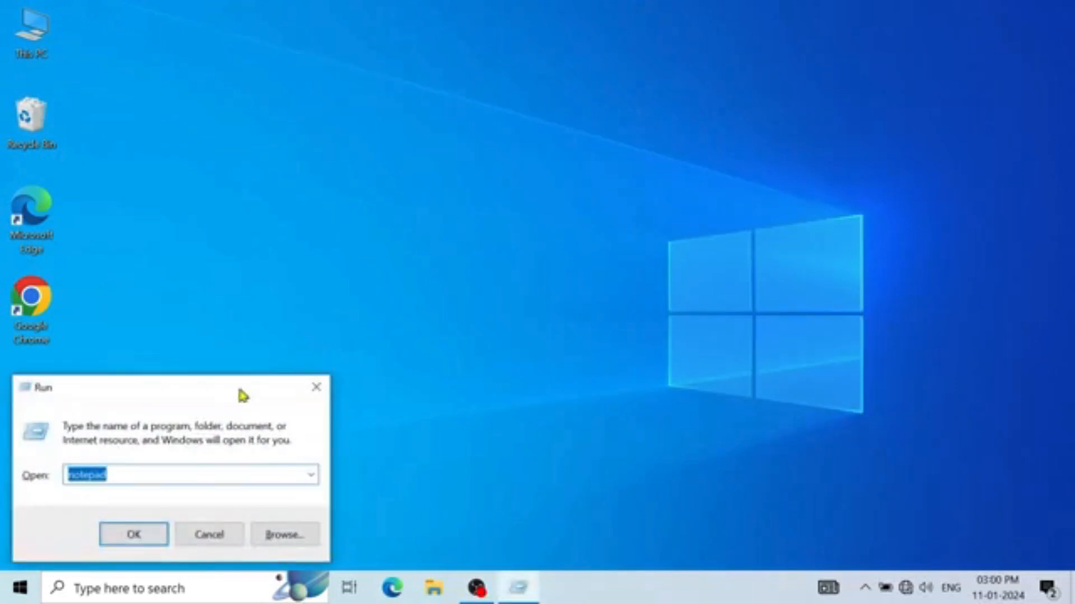
pyautogui.moveTo(240, 393); pyautogui.dragTo(574, 193)
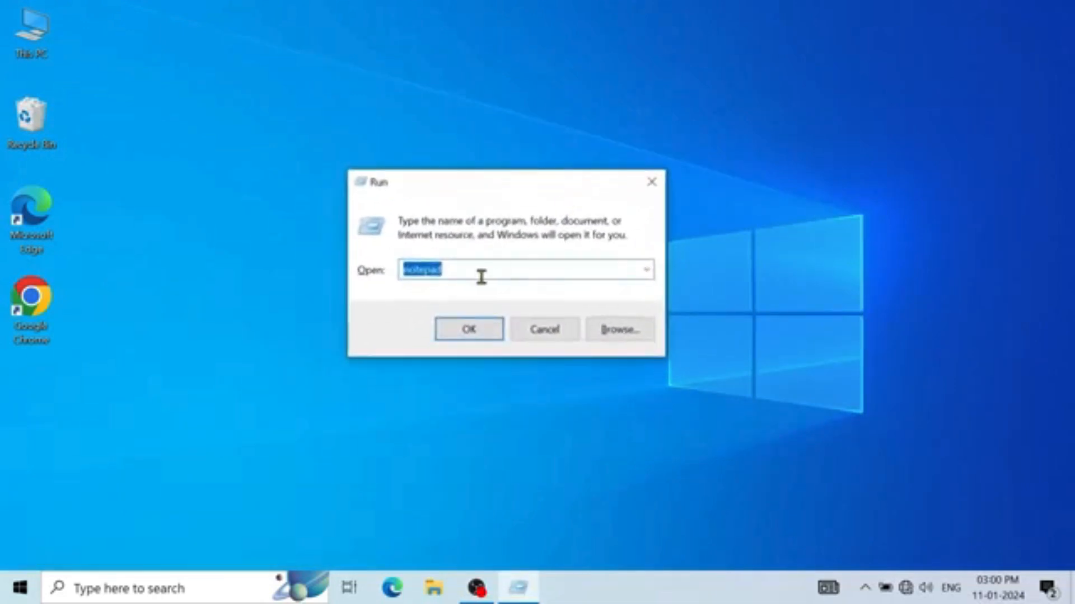
pyautogui.write('notepad')
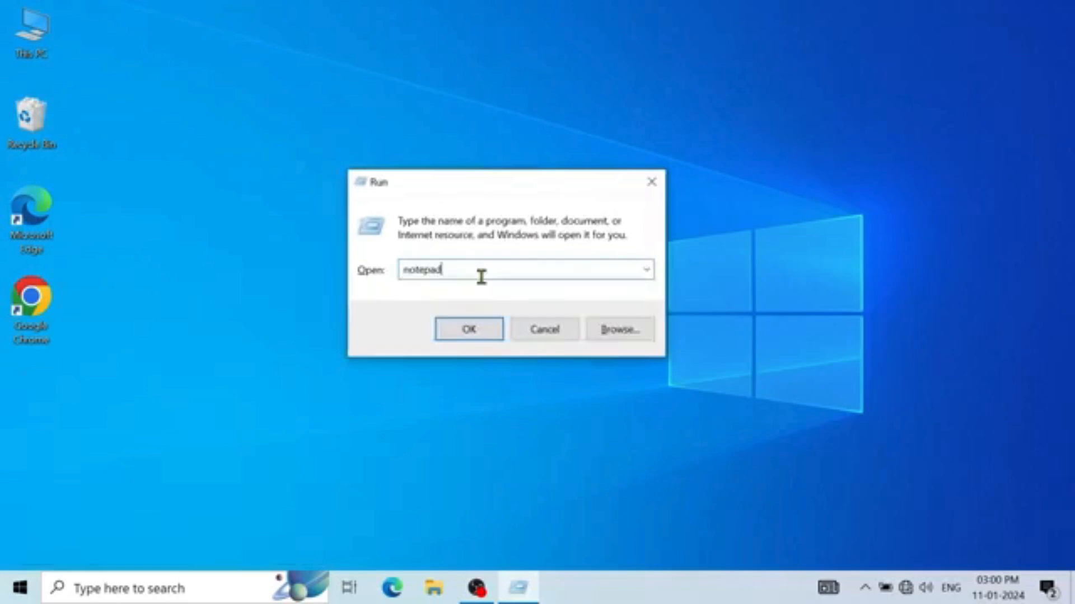
pyautogui.press('Return')
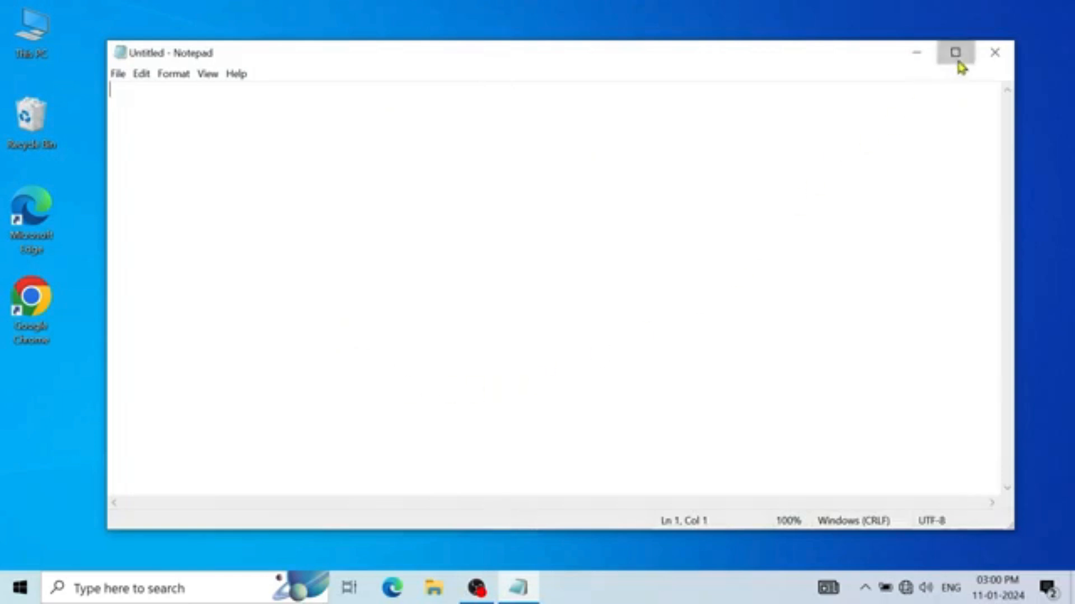
pyautogui.click(955, 53)
# - Search Windows for notepad and dismiss the results without launching anything
pyautogui.click(156, 595)
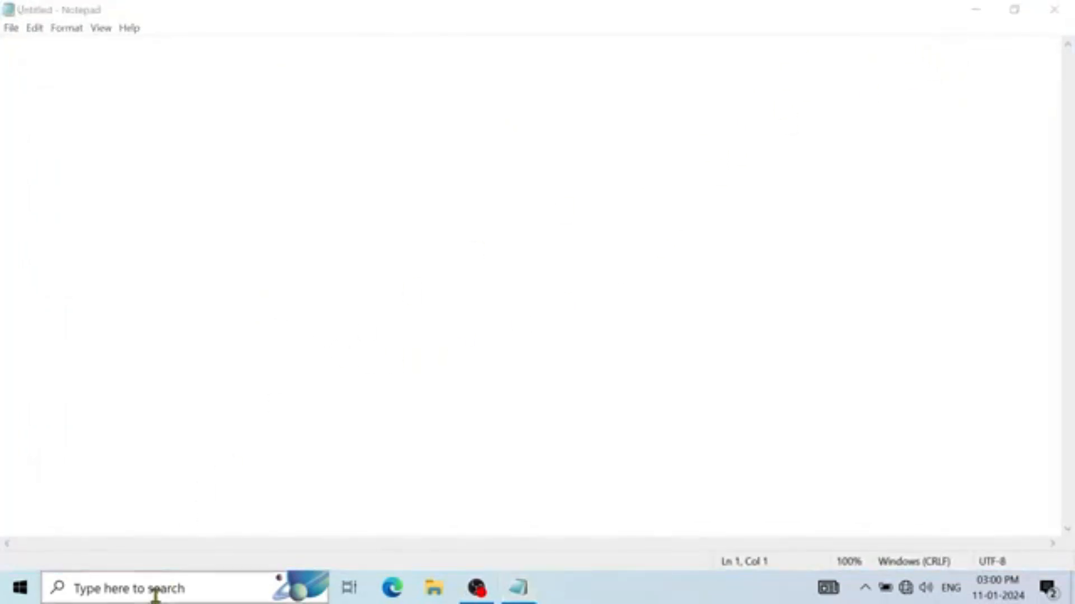
pyautogui.write('notepad')
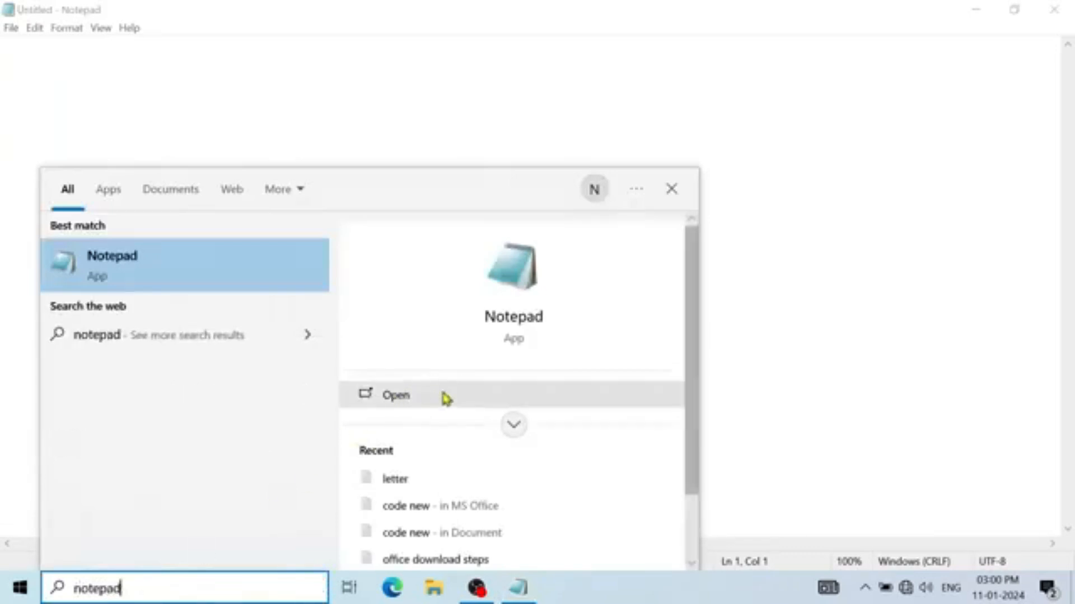
pyautogui.click(352, 106)
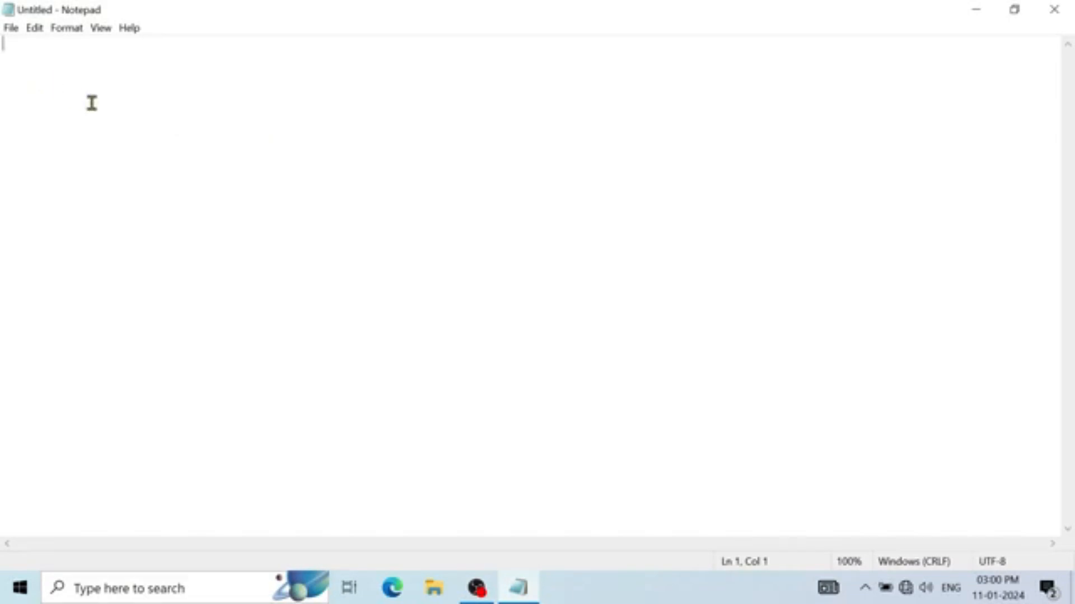
# - Paste the copied leave application into the blank document and save it as letter in Documents > My files
pyautogui.hotkey('ctrl', 'v')
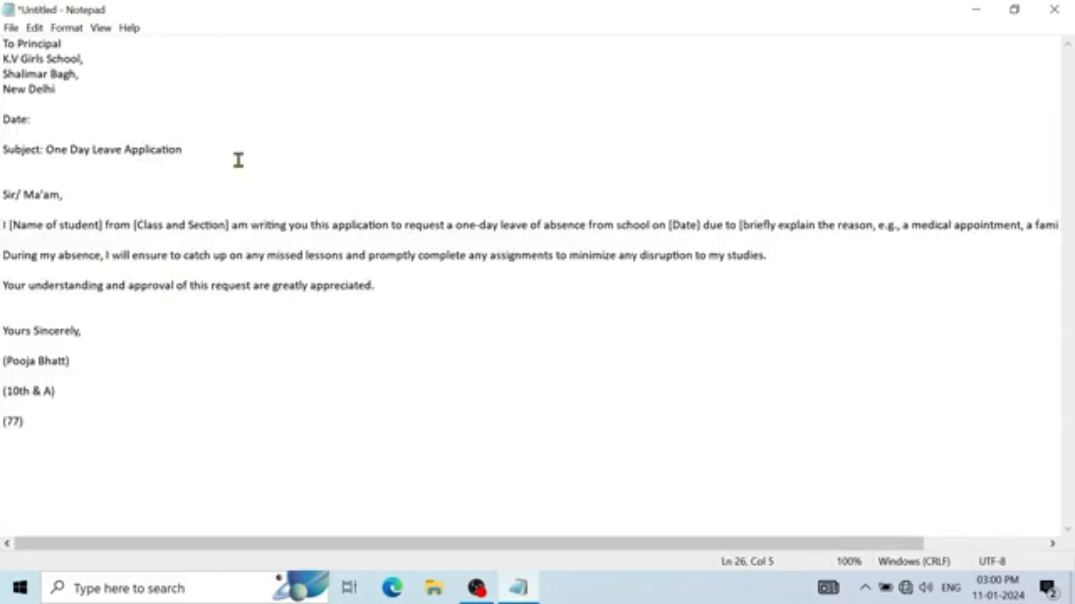
pyautogui.click(11, 29)
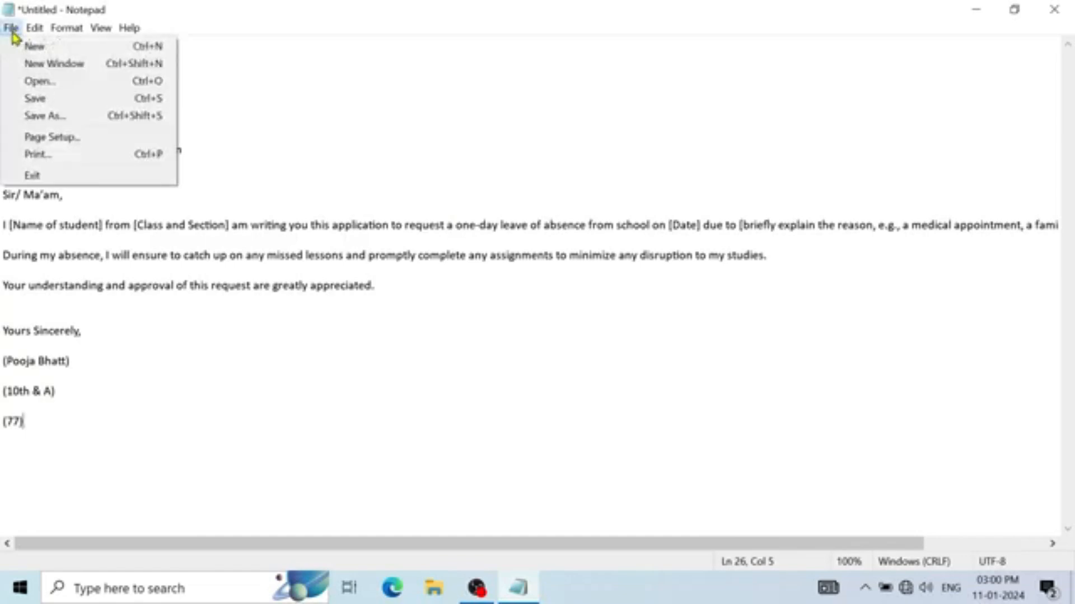
pyautogui.click(70, 100)
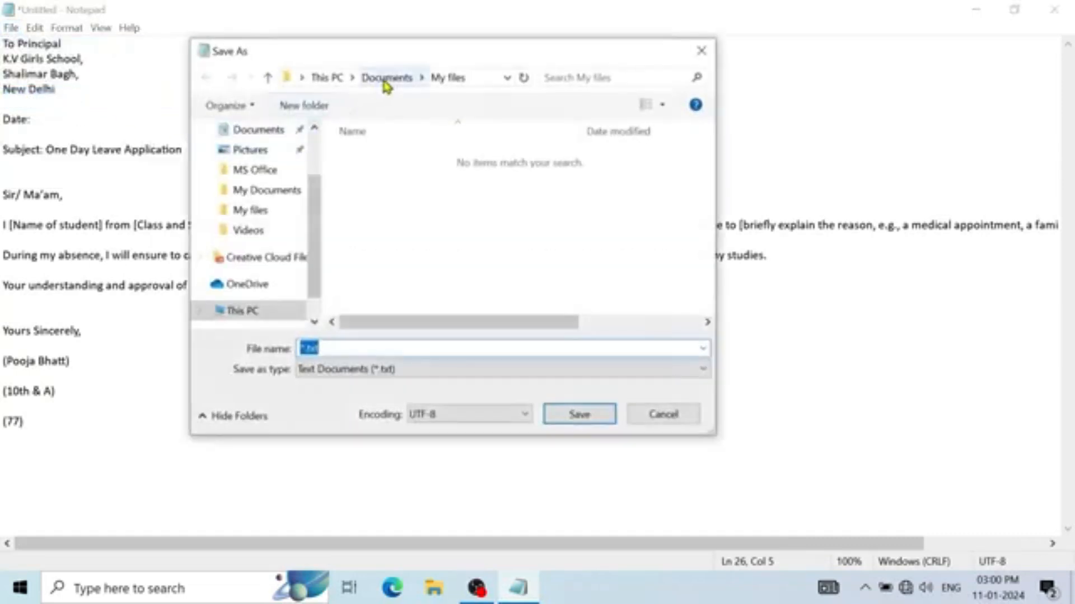
pyautogui.click(387, 78)
pyautogui.doubleClick(384, 248)
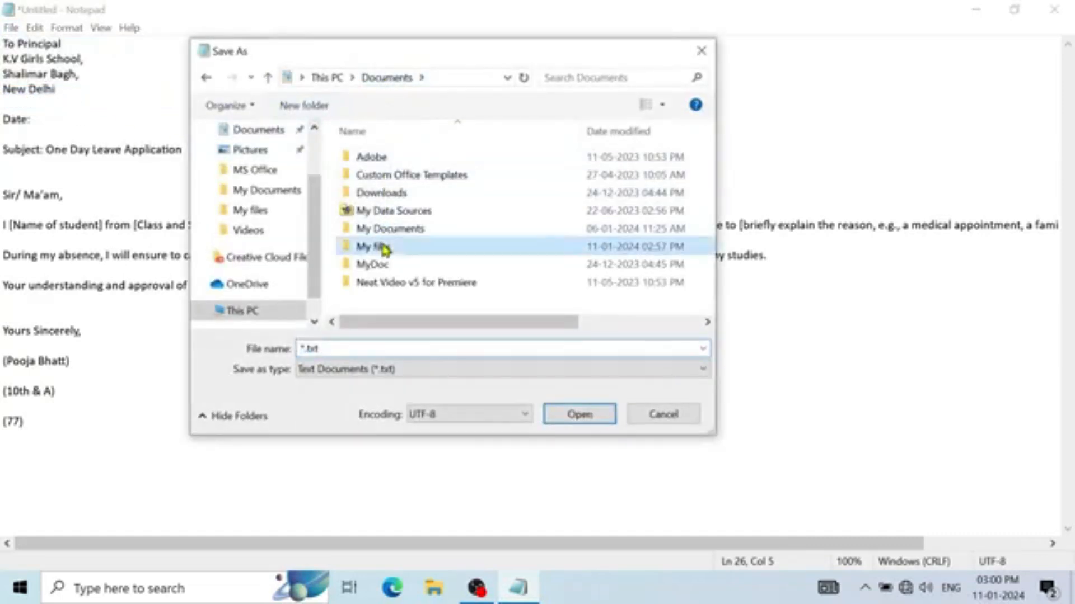
pyautogui.click(364, 348)
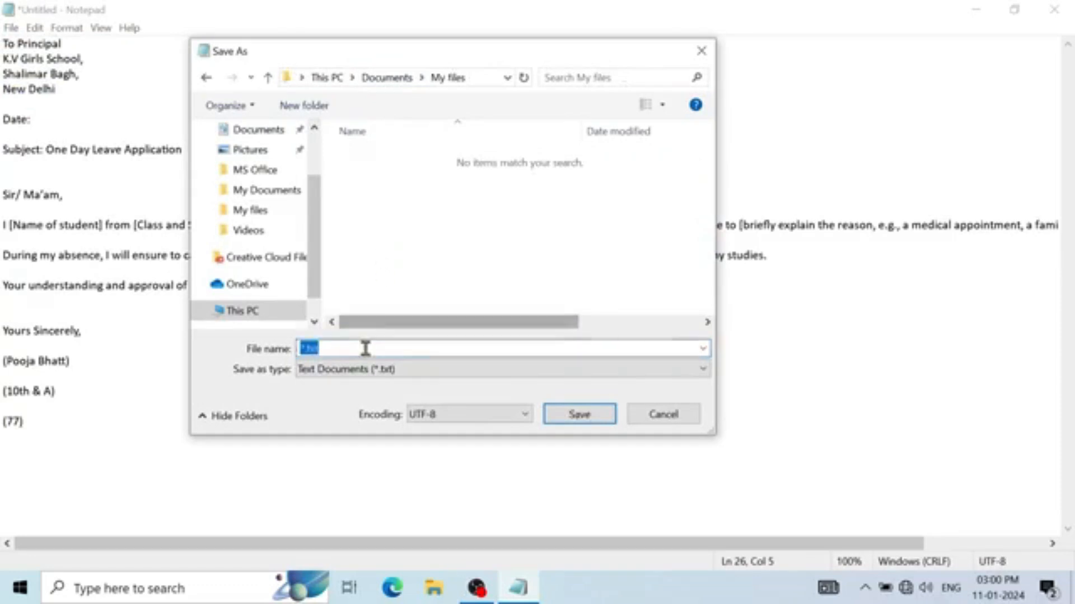
pyautogui.write('letter')
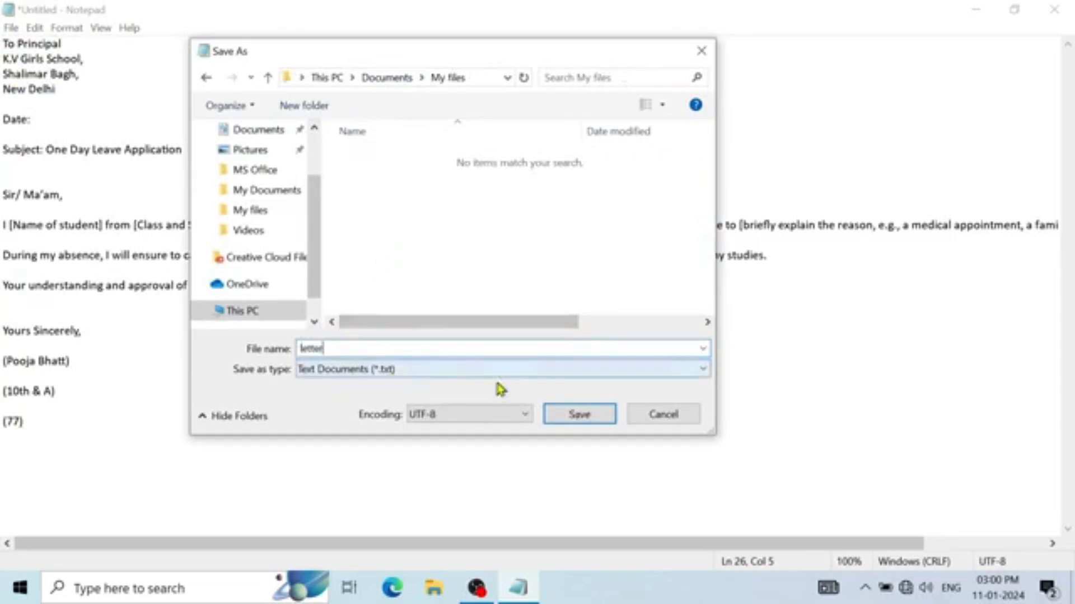
pyautogui.click(590, 414)
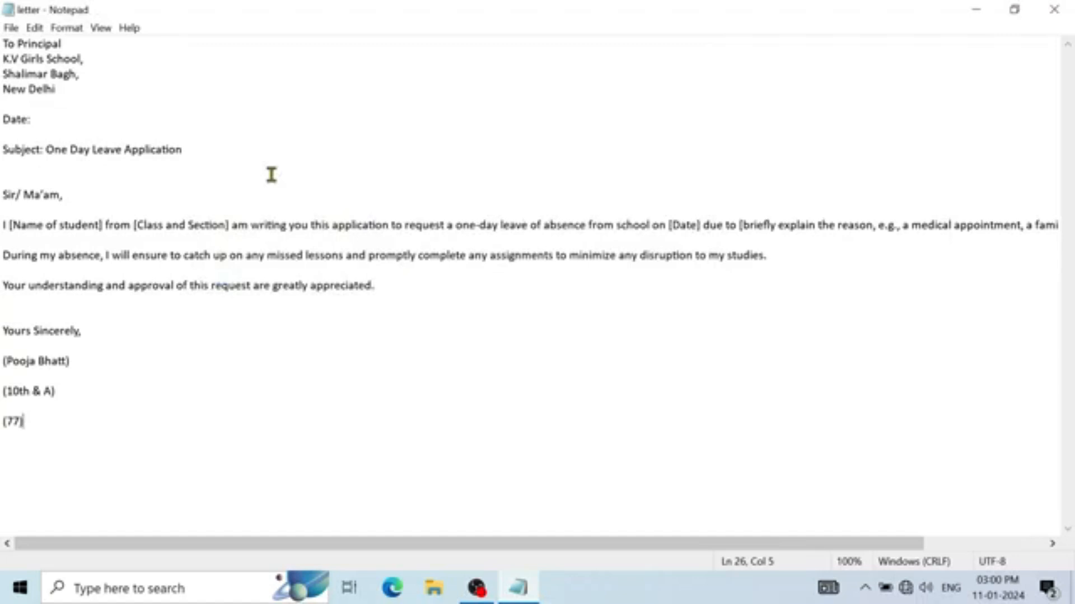
# - Start a new blank document and reopen the text file letter from the My files folder
pyautogui.click(12, 28)
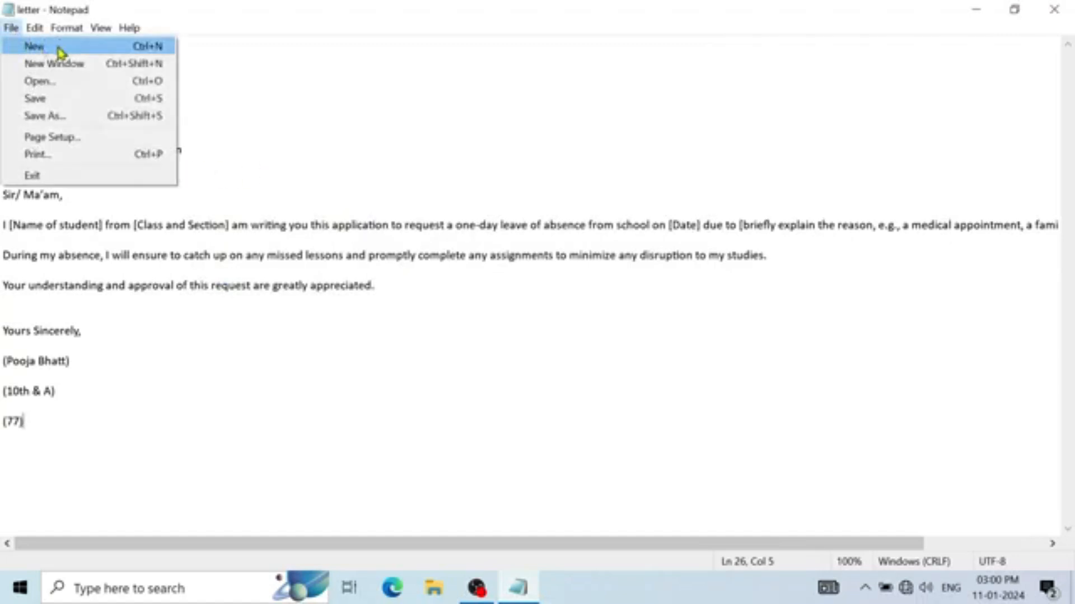
pyautogui.click(34, 47)
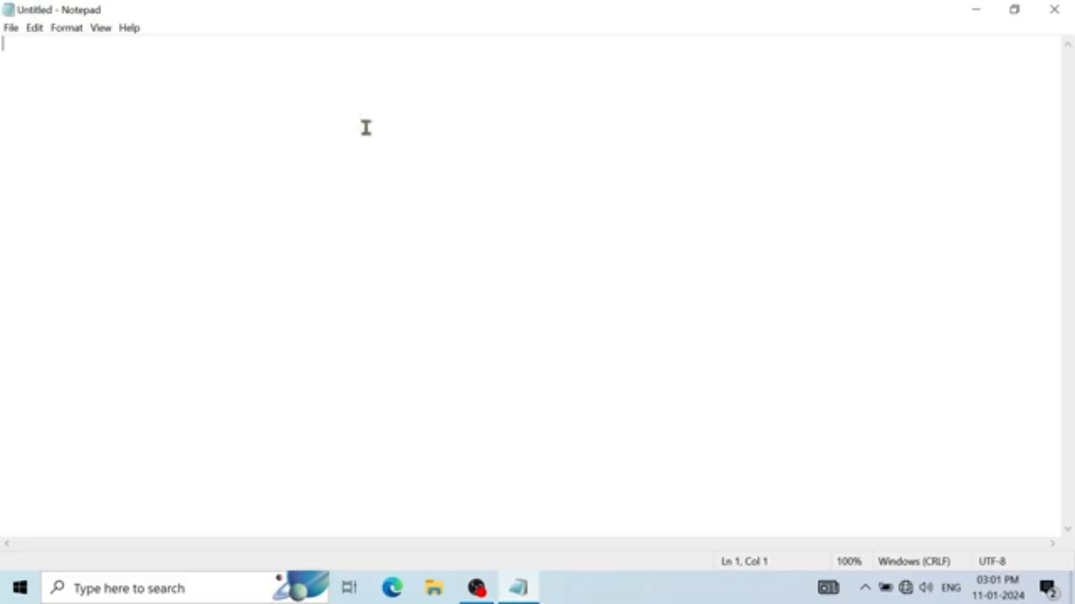
pyautogui.click(13, 31)
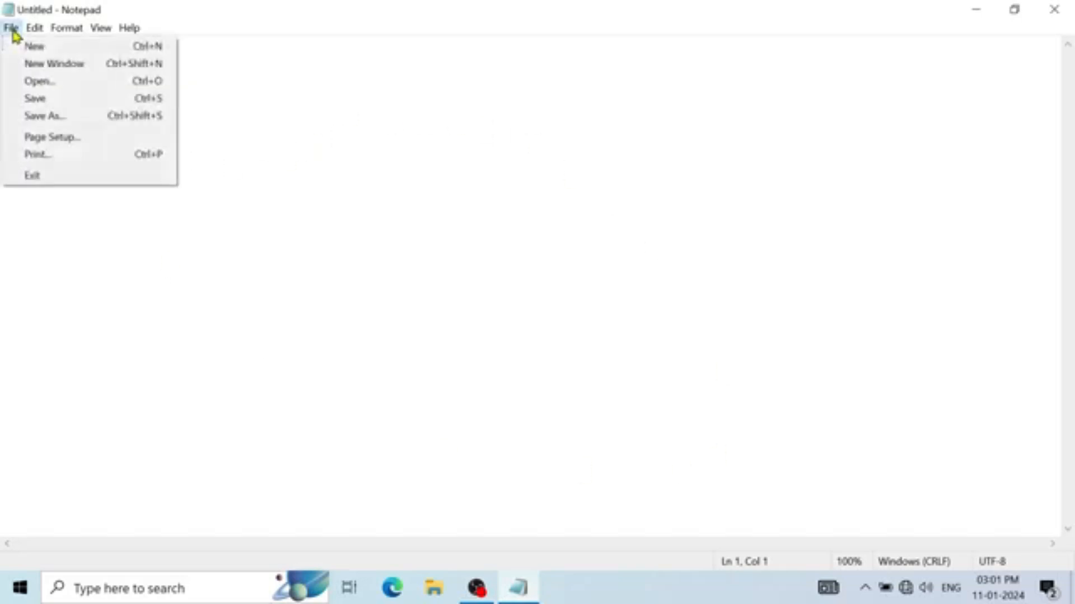
pyautogui.click(97, 87)
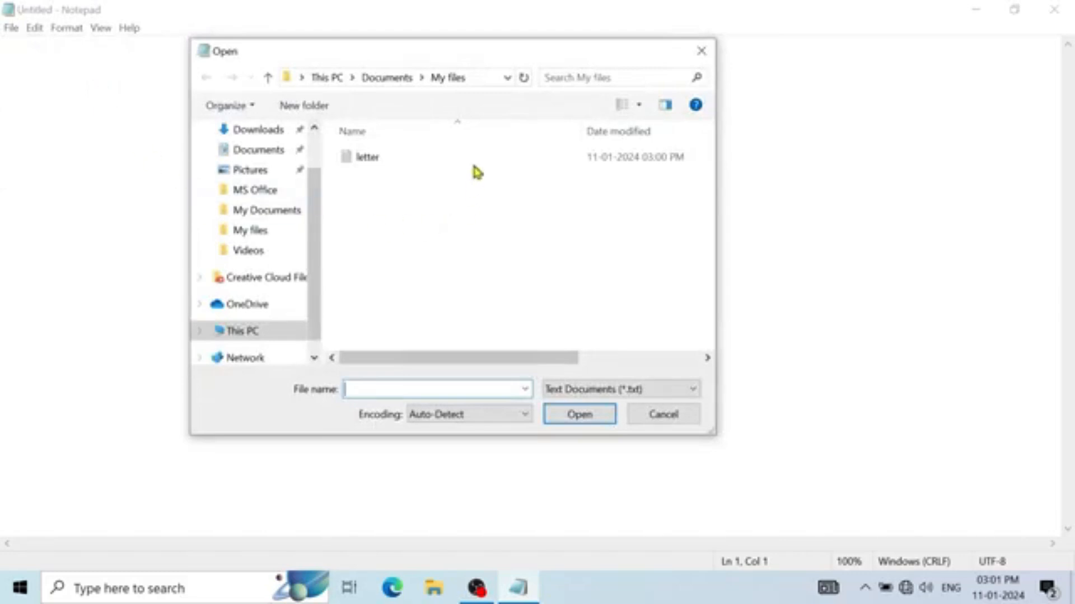
pyautogui.click(392, 160)
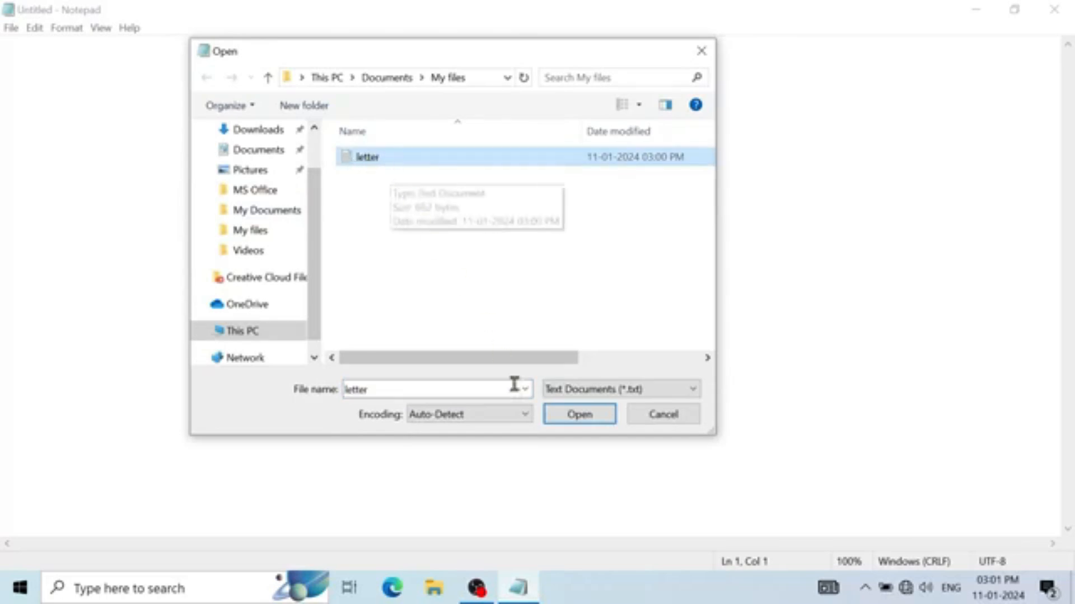
pyautogui.click(577, 417)
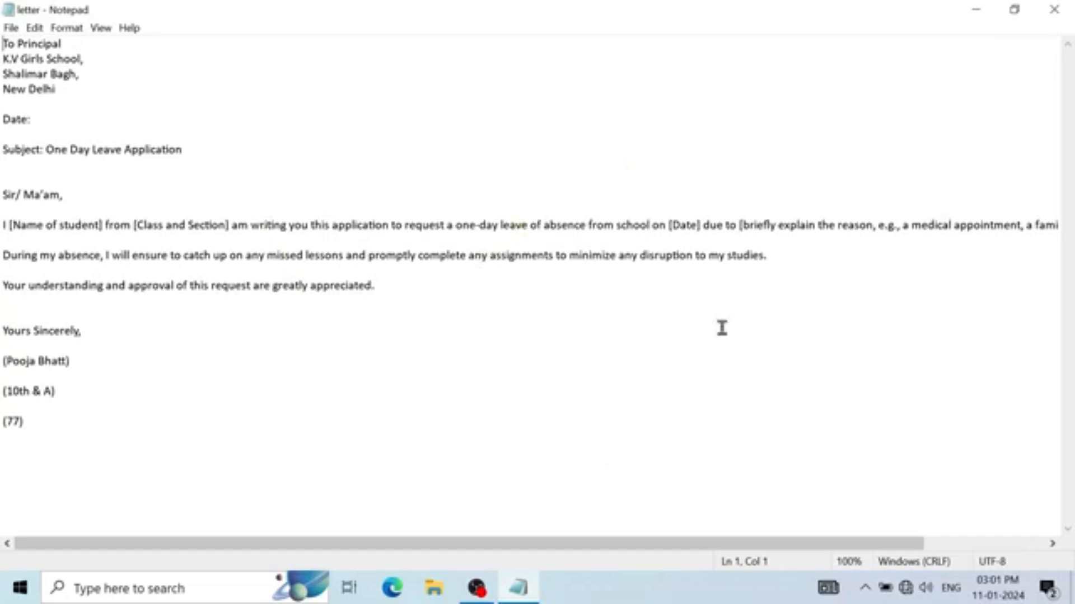
# - Examine how the letter's long paragraph runs past the window edge at narrower, wider and maximized window sizes
pyautogui.moveTo(478, 547); pyautogui.dragTo(643, 547)
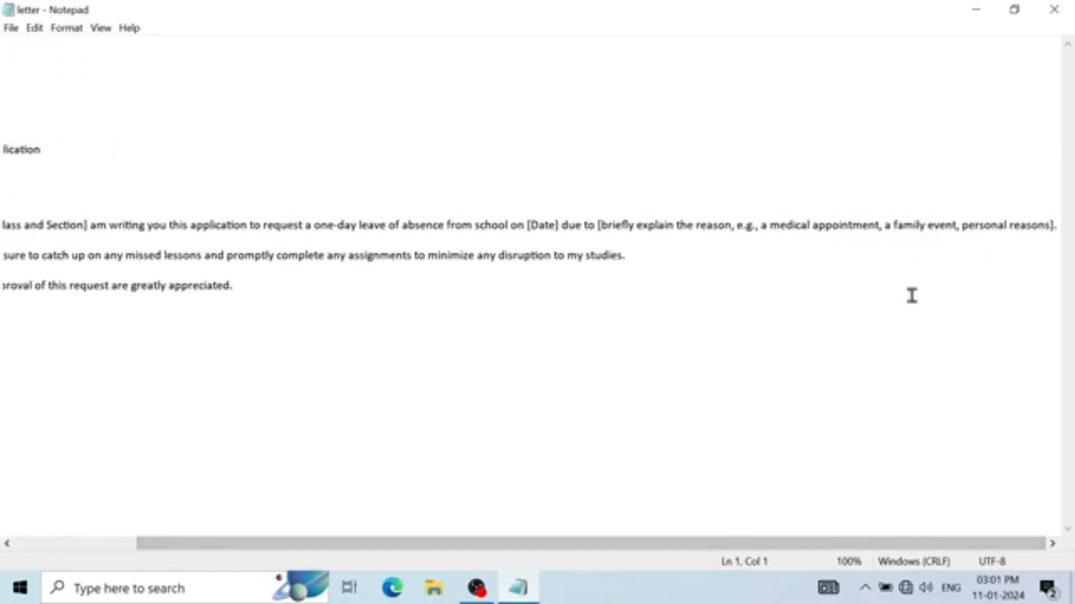
pyautogui.click(1024, 14)
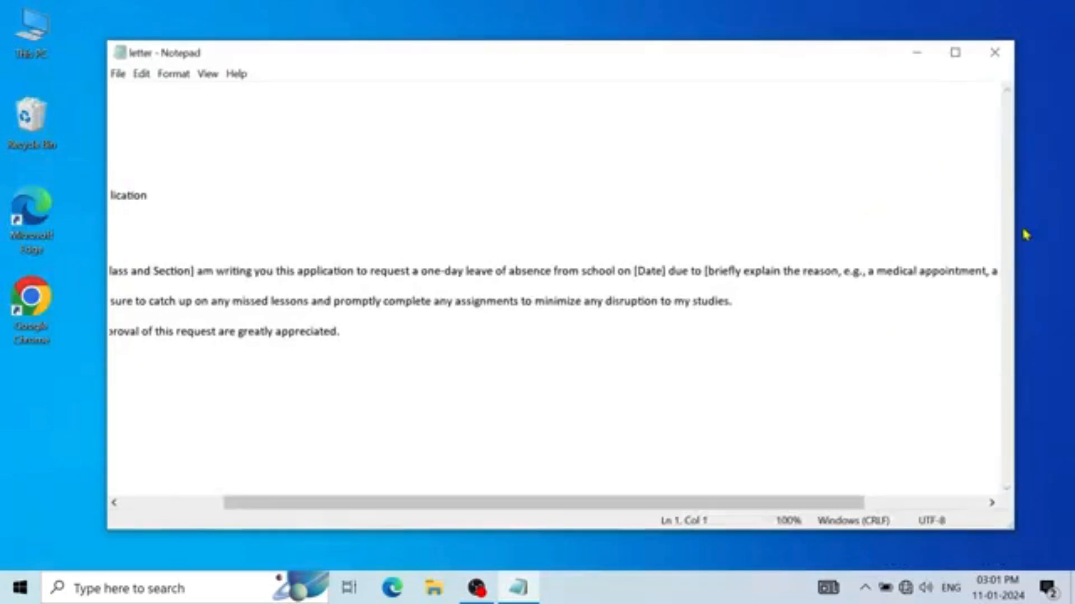
pyautogui.moveTo(1016, 251); pyautogui.dragTo(586, 246)
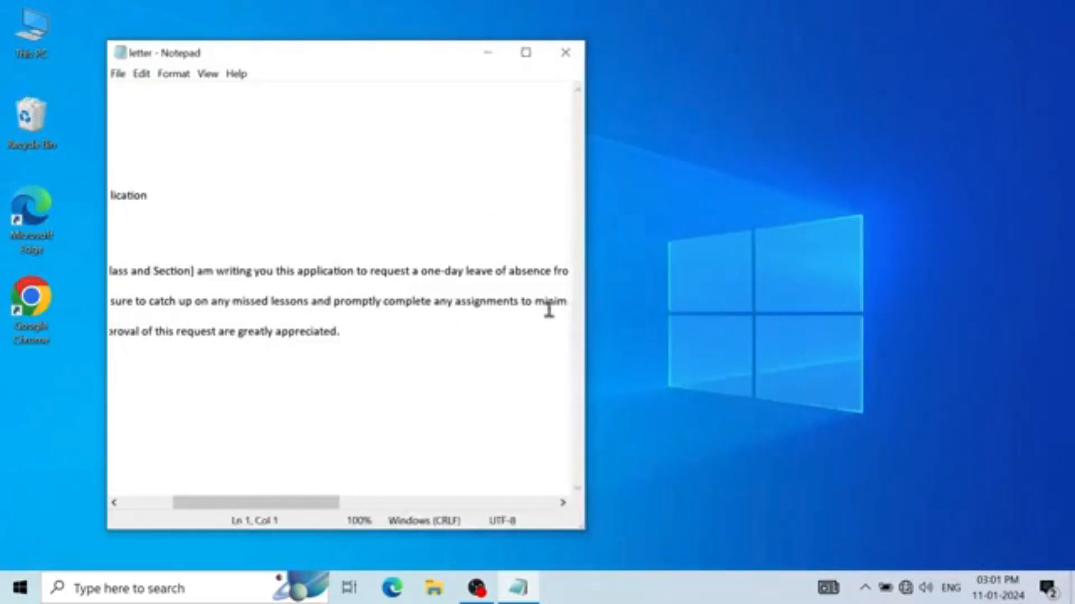
pyautogui.moveTo(585, 302); pyautogui.dragTo(980, 249)
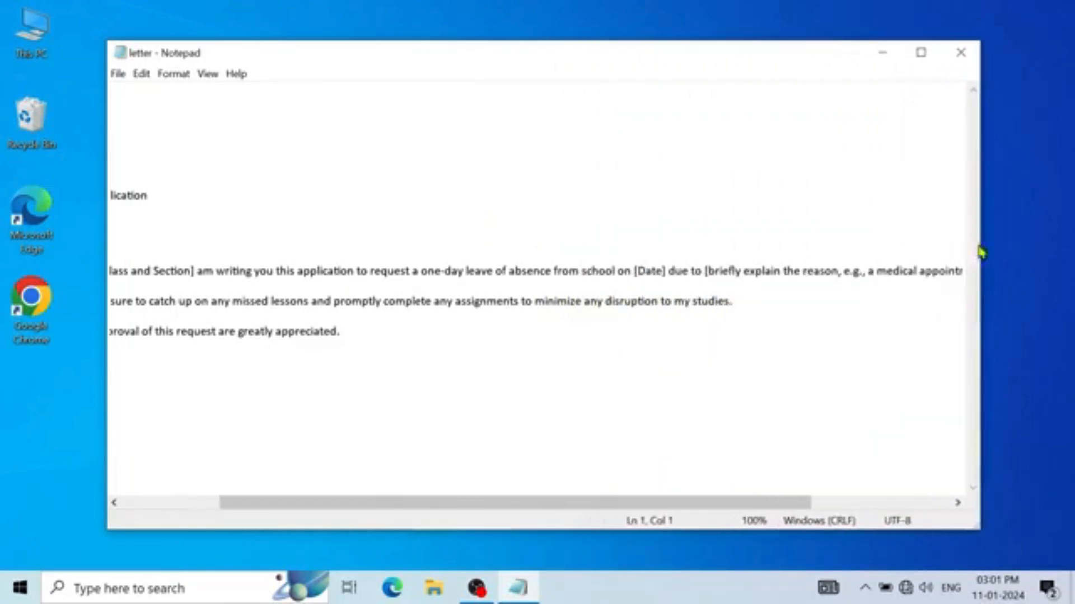
pyautogui.click(920, 52)
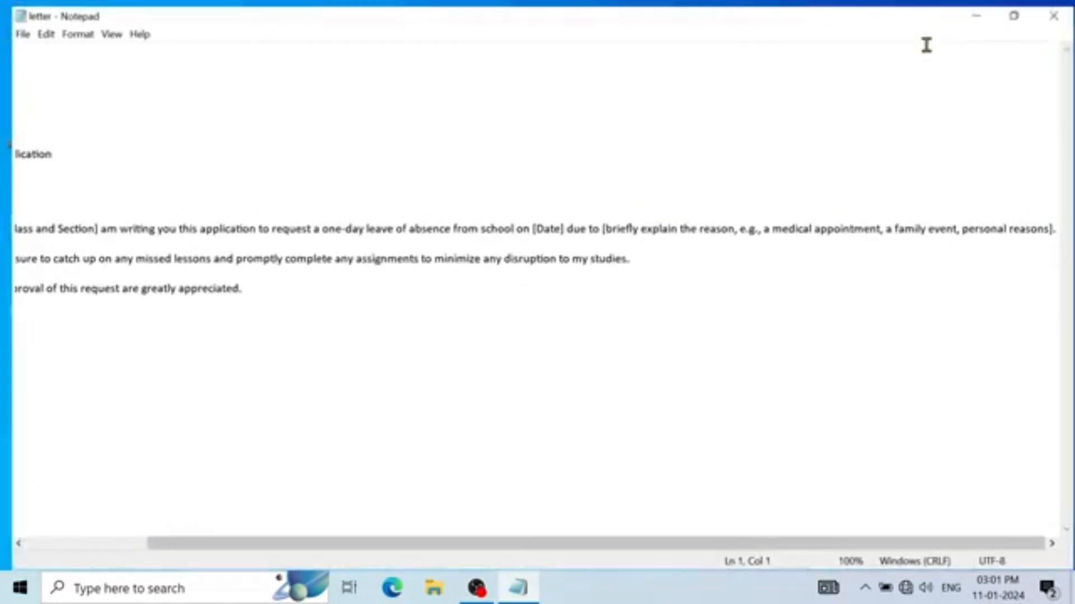
# - Turn on Word Wrap and check how the letter's lines reflow at narrower, wider and maximized window sizes
pyautogui.click(67, 28)
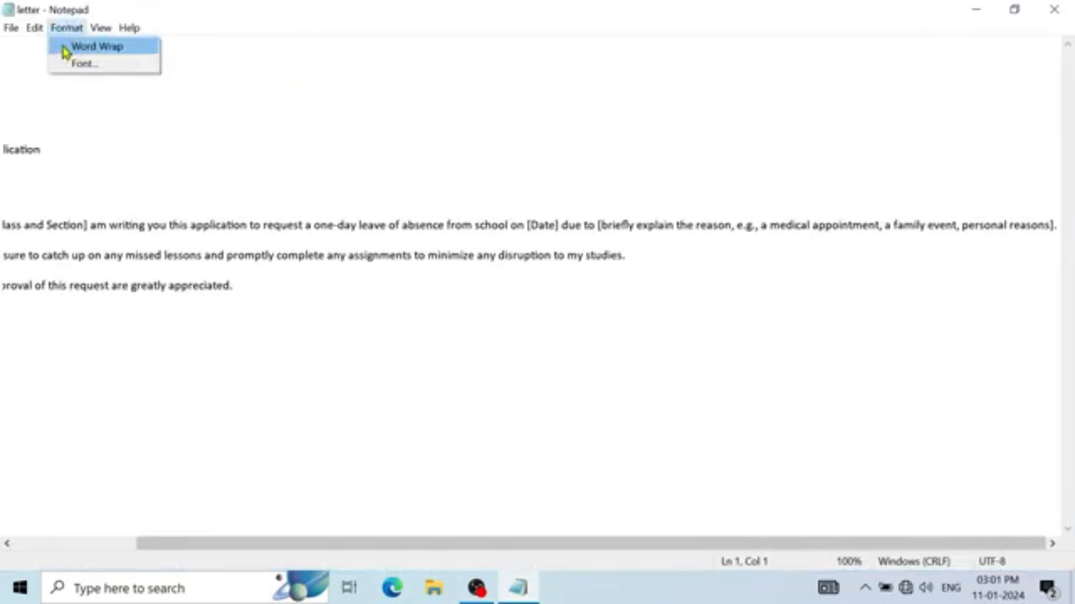
pyautogui.click(66, 49)
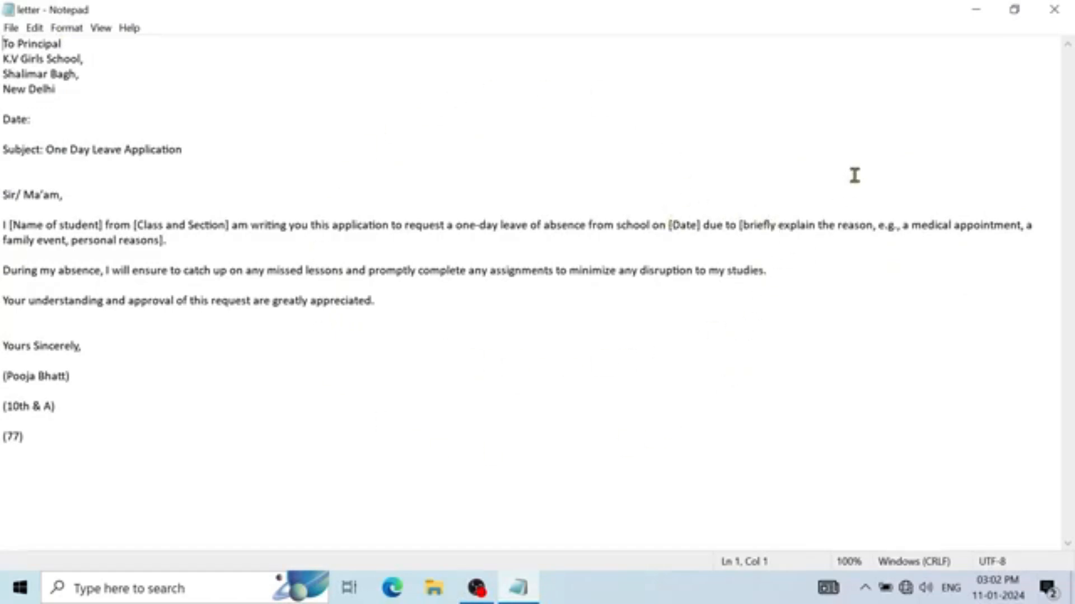
pyautogui.click(1015, 10)
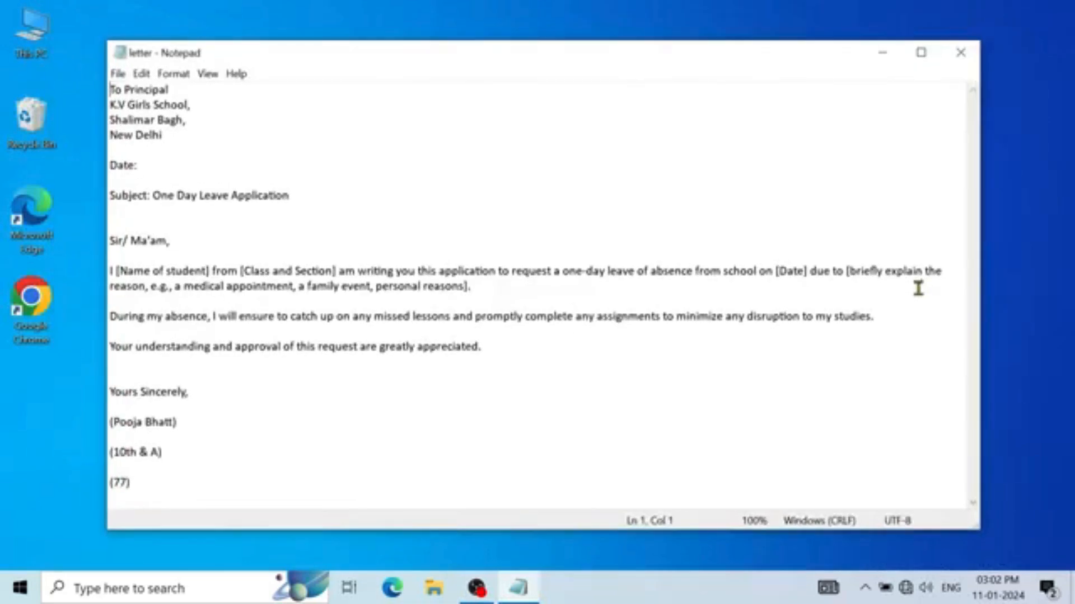
pyautogui.moveTo(979, 297); pyautogui.dragTo(734, 286)
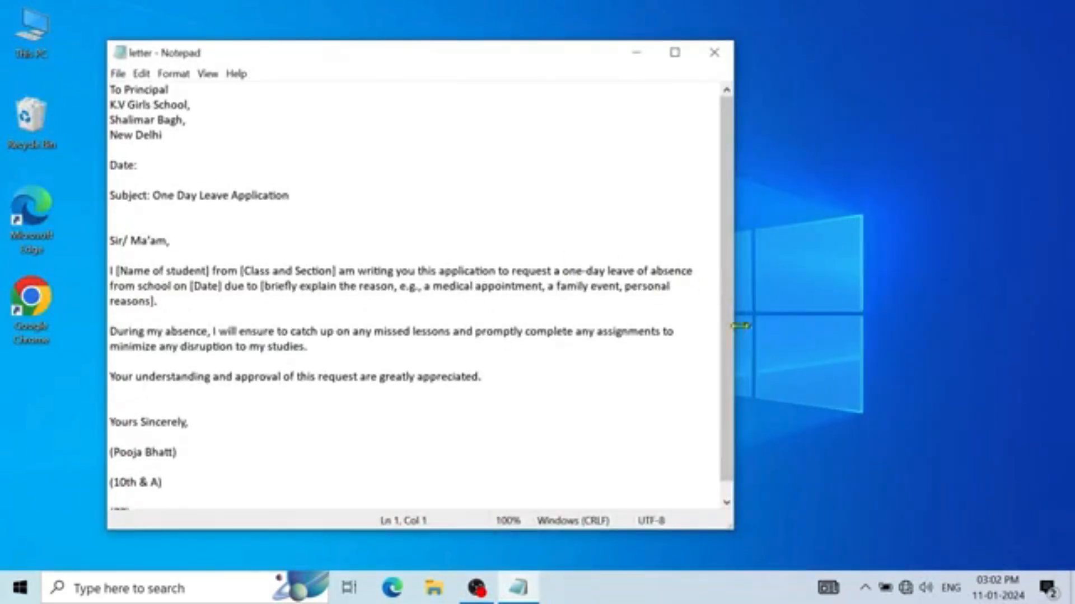
pyautogui.moveTo(735, 327); pyautogui.dragTo(954, 230)
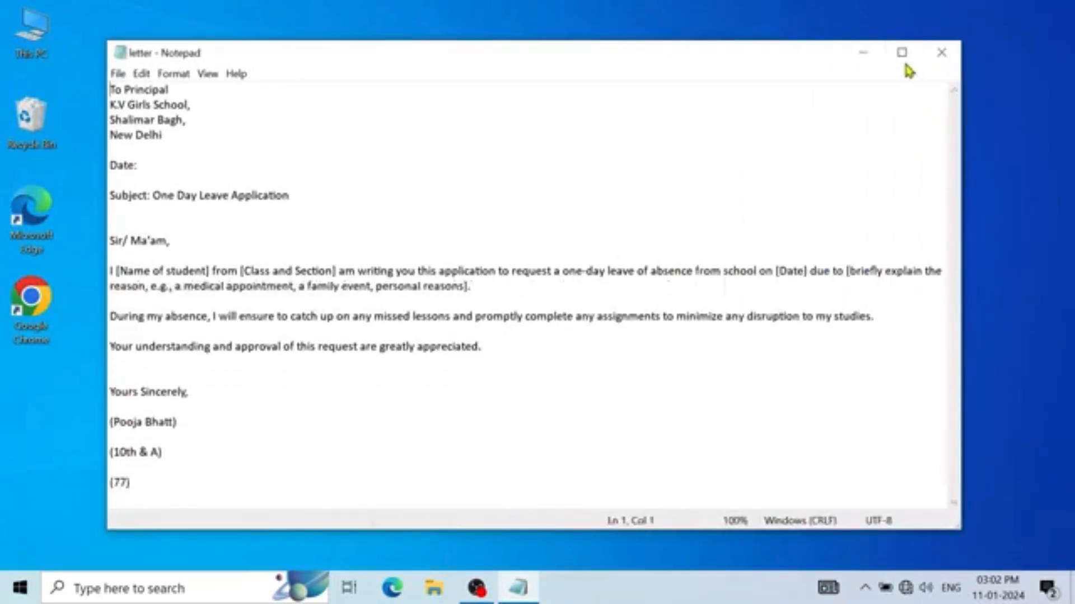
pyautogui.click(901, 51)
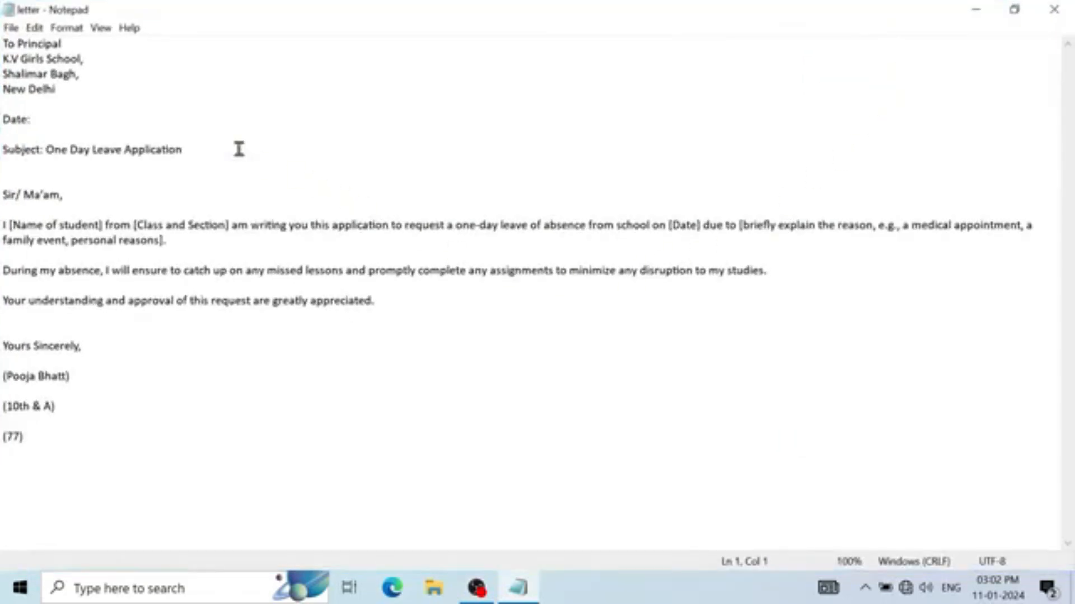
# - Delete the line "Subject: One Day Leave Application" and undo the deletion
pyautogui.click(36, 28)
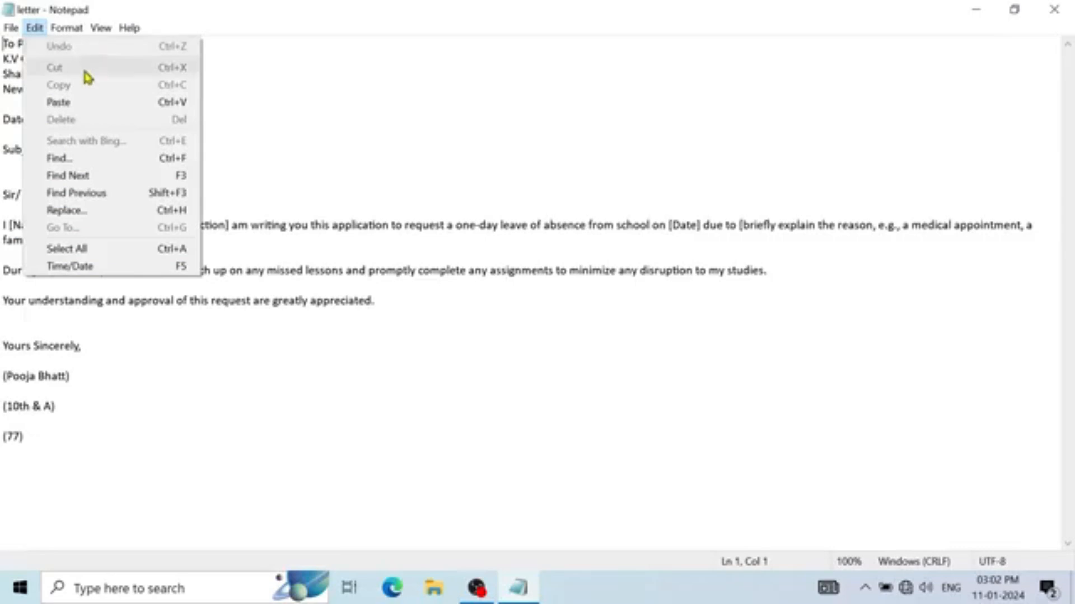
pyautogui.click(249, 170)
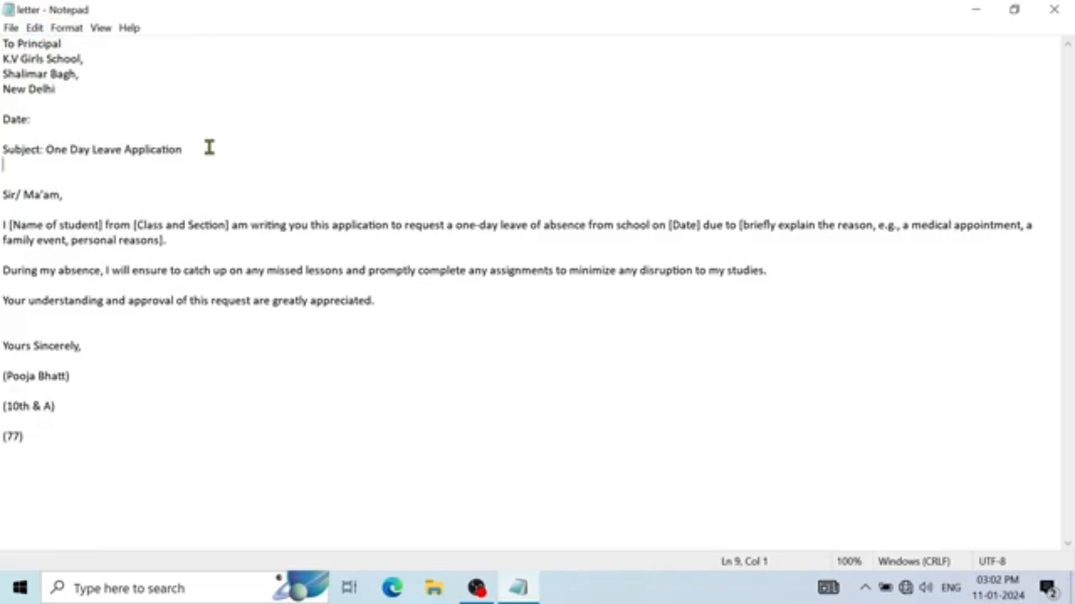
pyautogui.moveTo(207, 147); pyautogui.dragTo(3, 150)
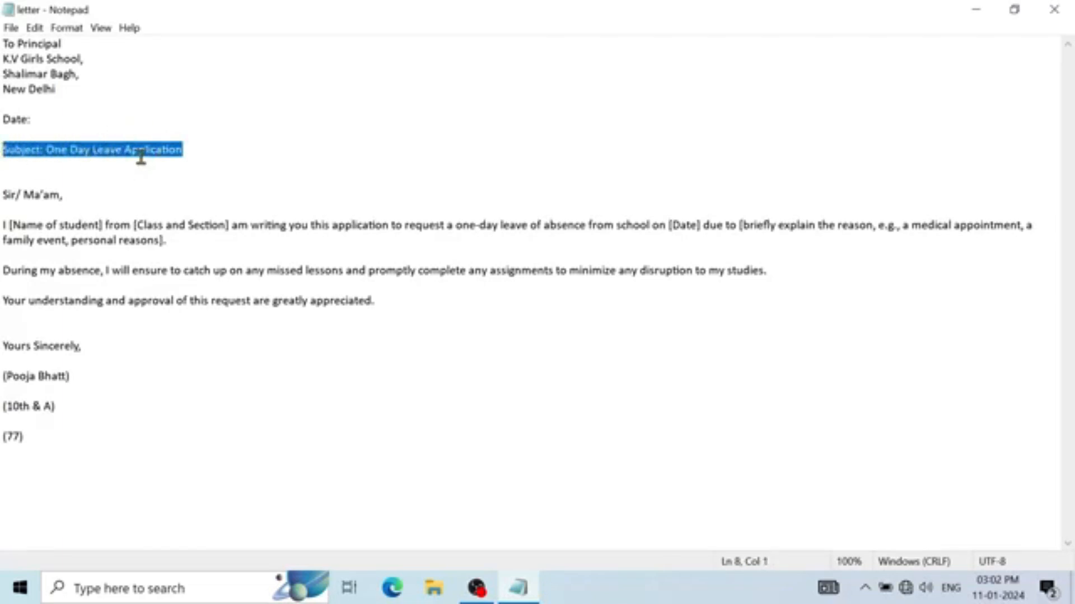
pyautogui.press('BackSpace')
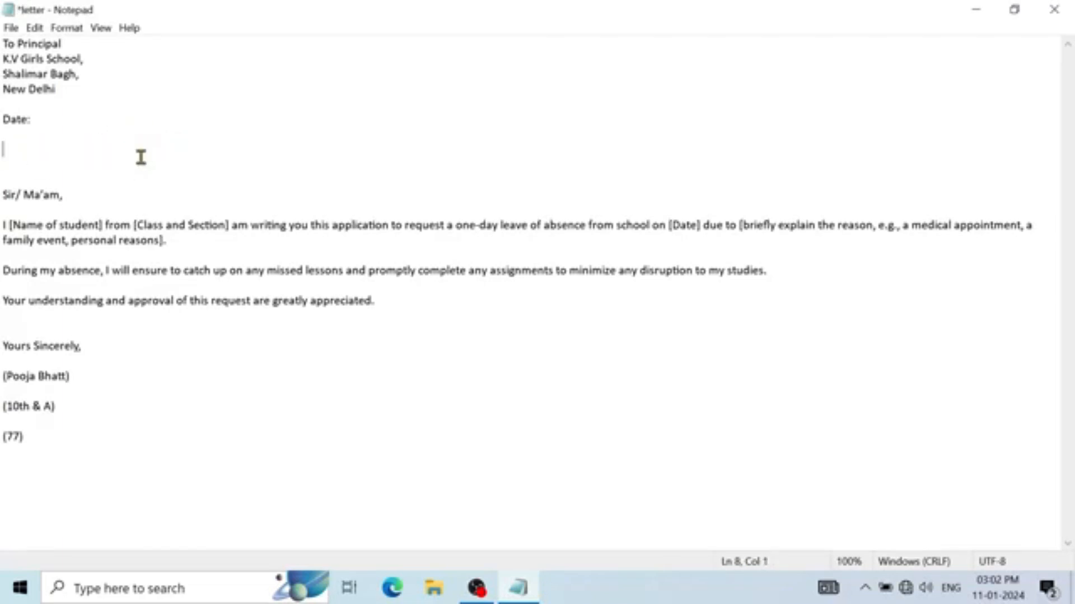
pyautogui.click(32, 28)
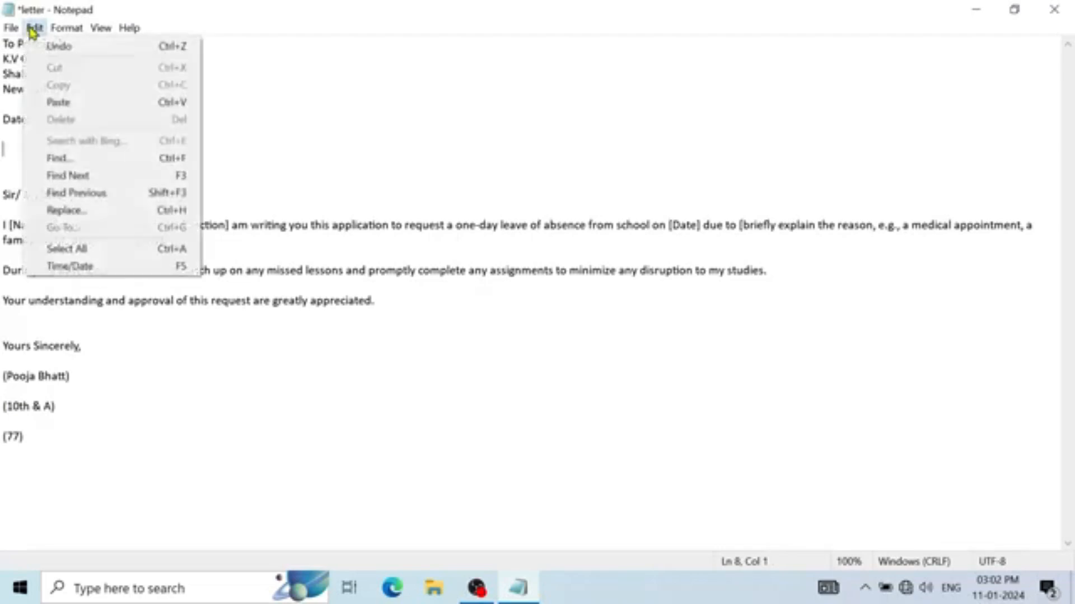
pyautogui.click(75, 50)
pyautogui.click(121, 149)
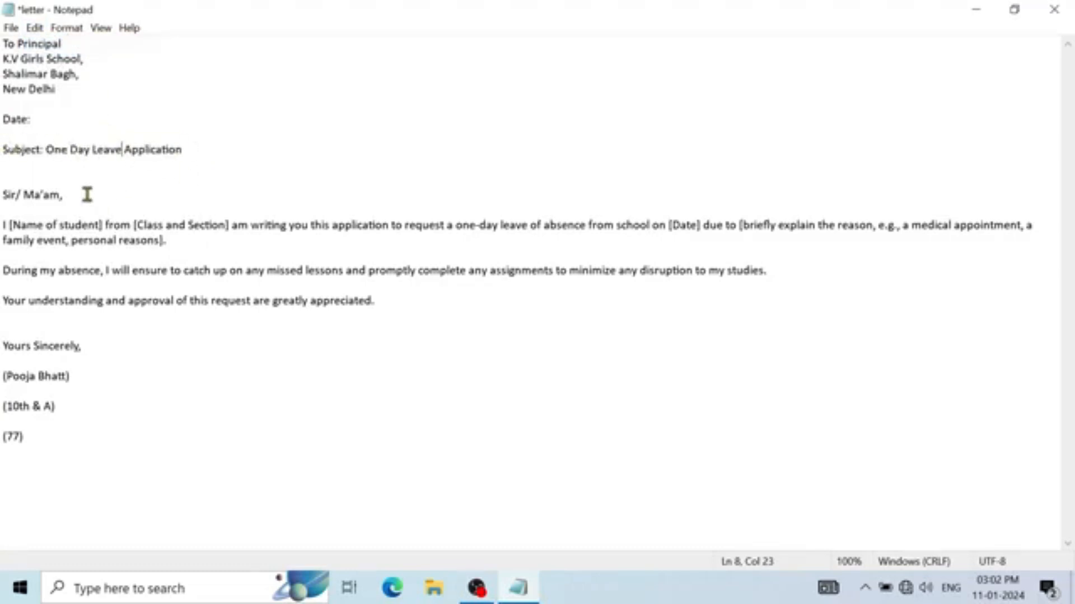
# - Check which editing commands are available with the salutation "Sir/ Ma'am," selected and with no text selected
pyautogui.moveTo(86, 194); pyautogui.dragTo(3, 193)
pyautogui.click(35, 29)
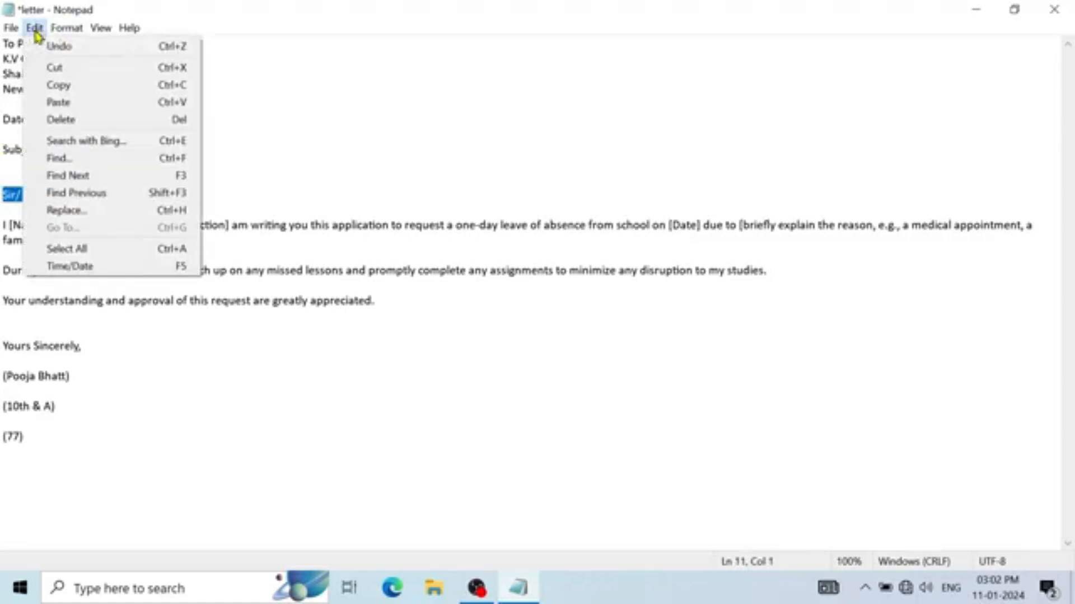
pyautogui.click(253, 134)
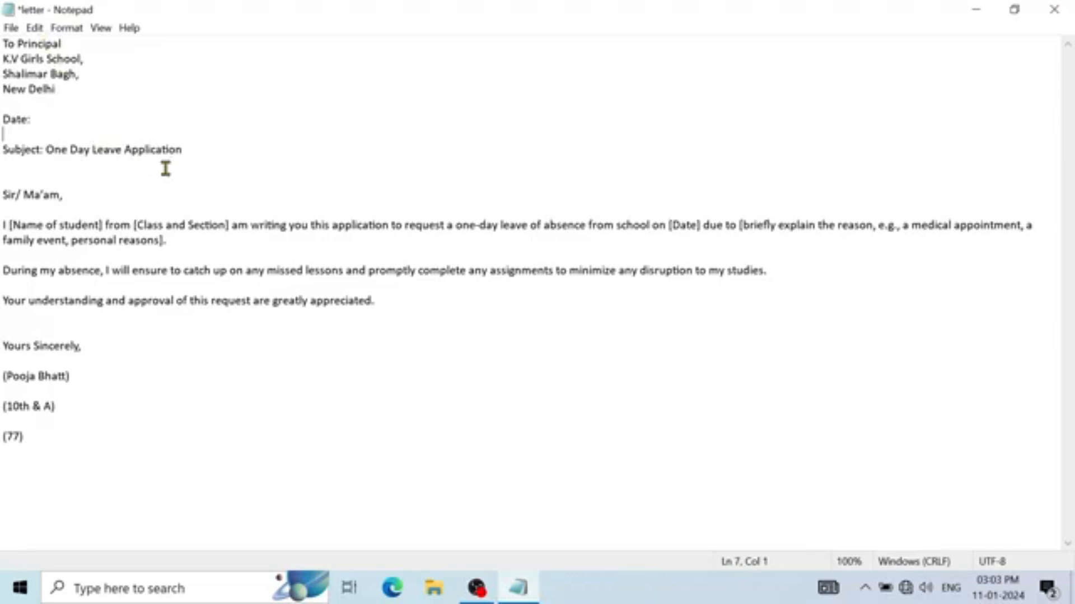
pyautogui.click(34, 28)
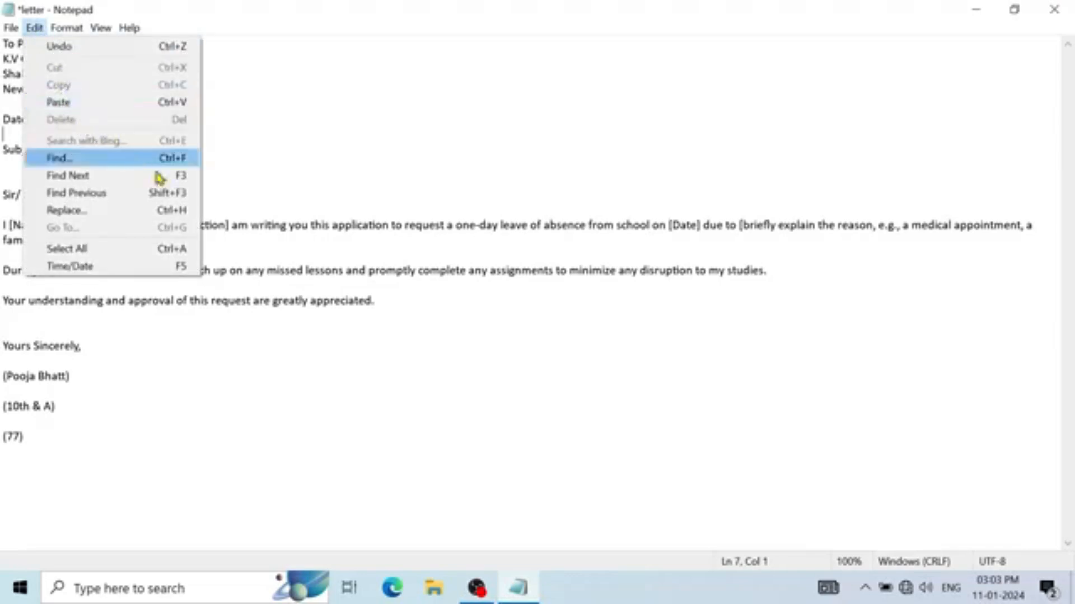
pyautogui.click(244, 189)
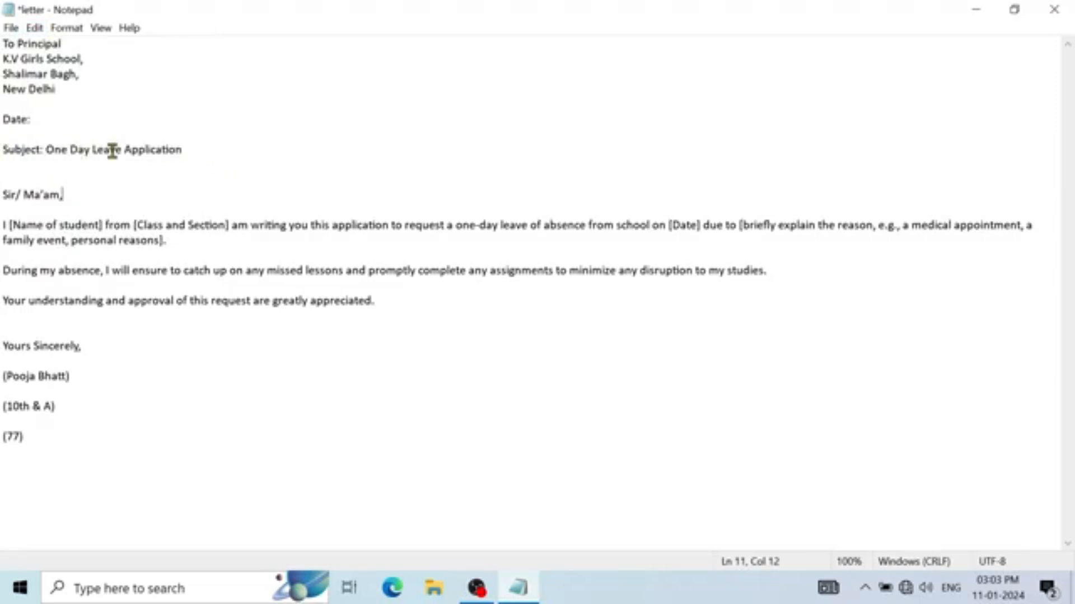
# - Cut the subject line and paste it on a new line below the paragraph "Your understanding and approval of this request are greatly appreciated."
pyautogui.moveTo(183, 149); pyautogui.dragTo(2, 149)
pyautogui.click(35, 27)
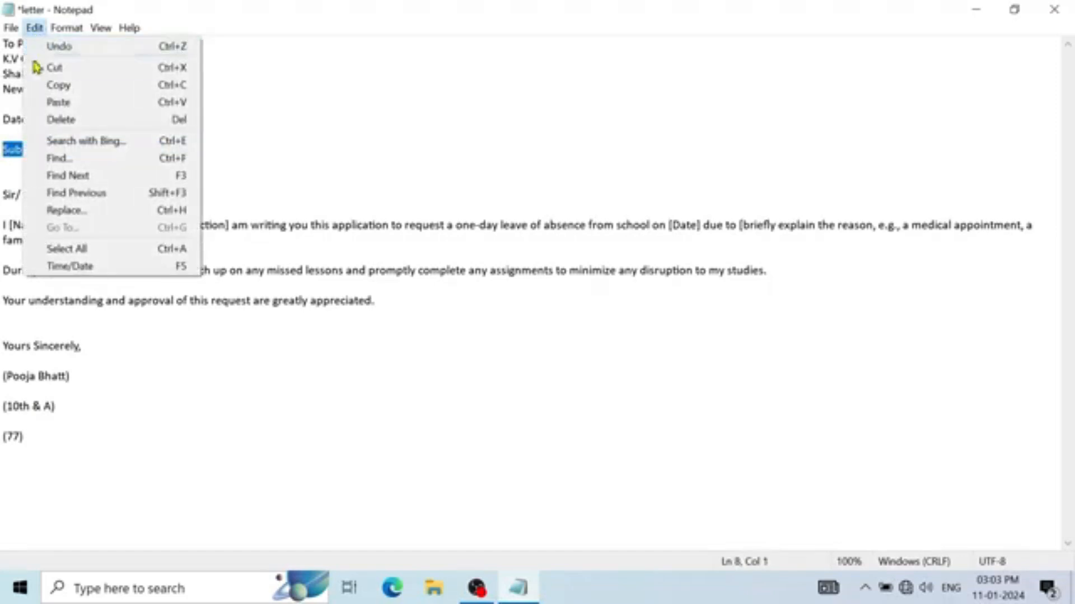
pyautogui.click(74, 72)
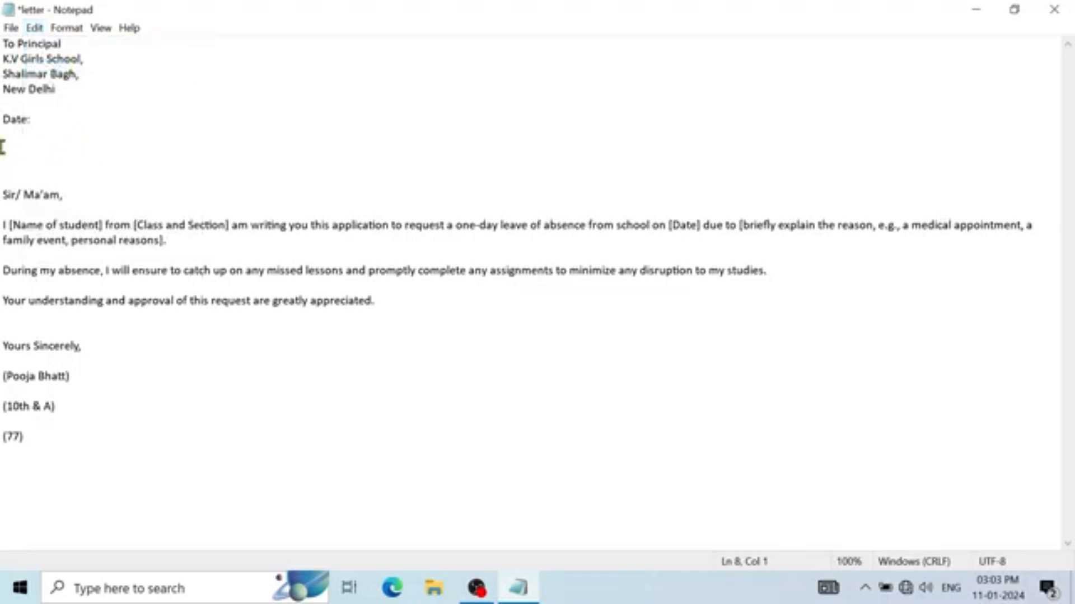
pyautogui.click(401, 298)
pyautogui.press('Return')
pyautogui.press('Return')
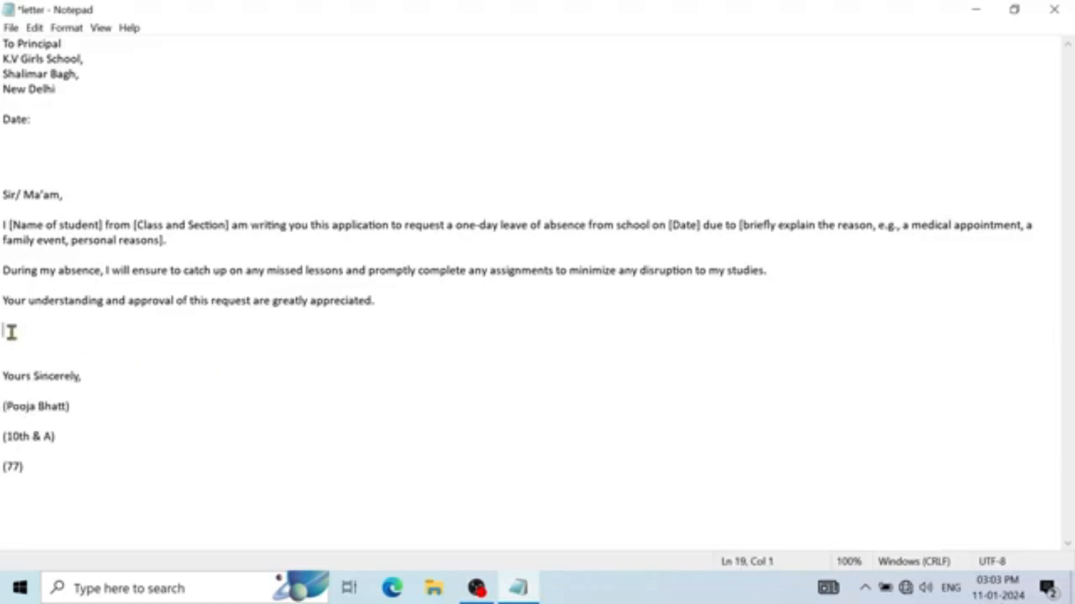
pyautogui.click(35, 28)
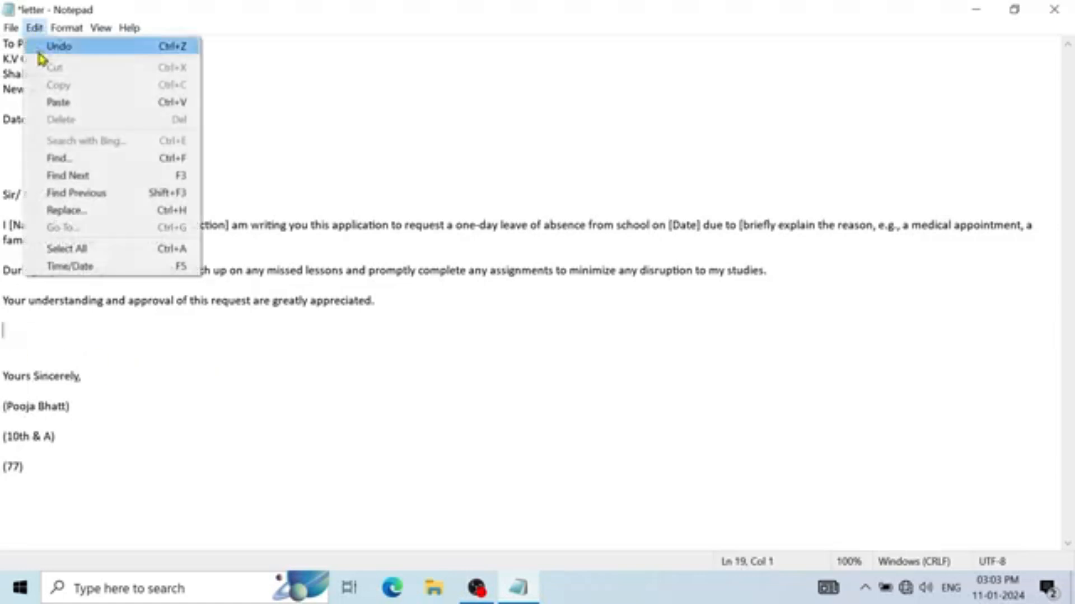
pyautogui.click(86, 103)
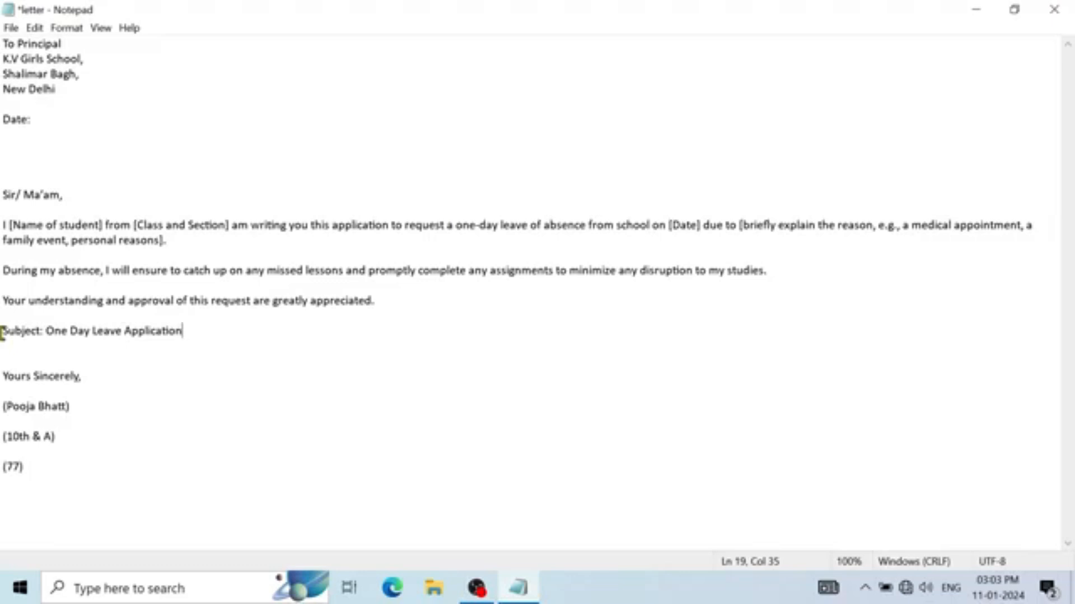
# - Copy the moved subject line and paste it back at its original place between Date and the salutation
pyautogui.click(50, 154)
pyautogui.moveTo(174, 332); pyautogui.dragTo(5, 334)
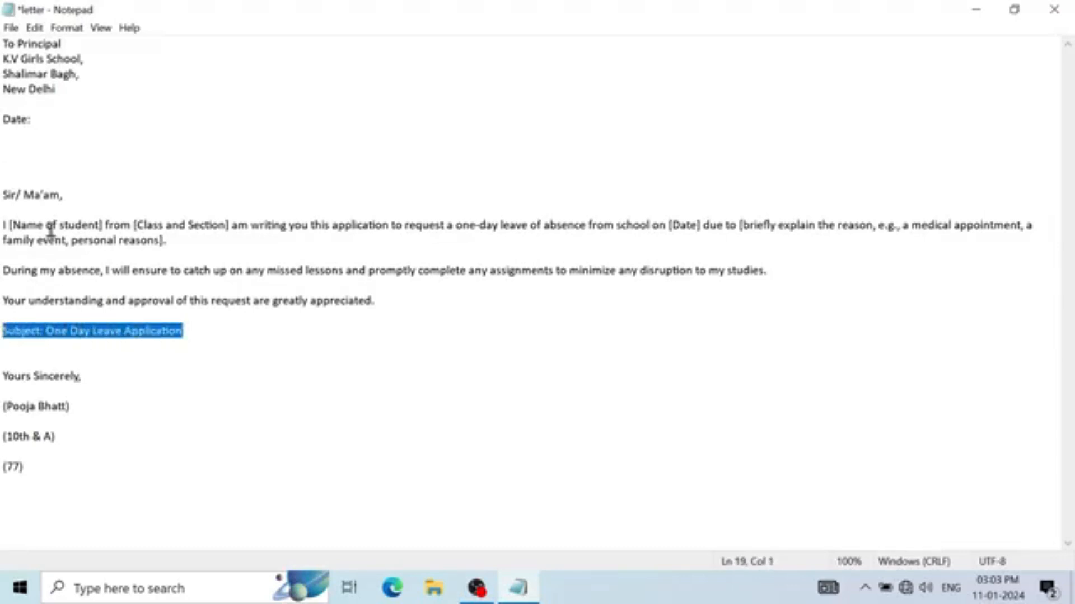
pyautogui.click(37, 28)
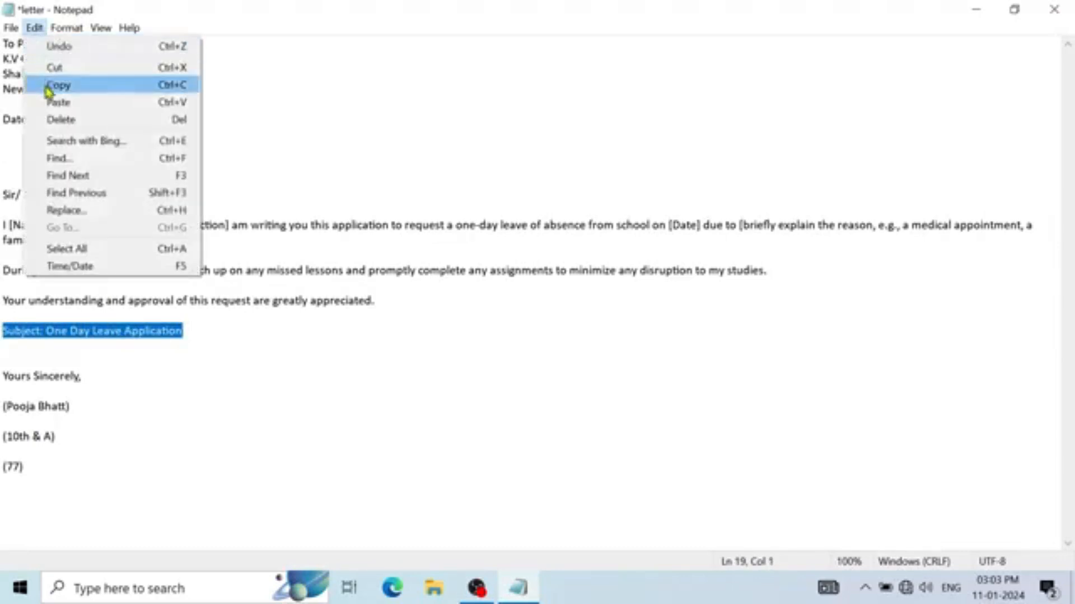
pyautogui.click(79, 89)
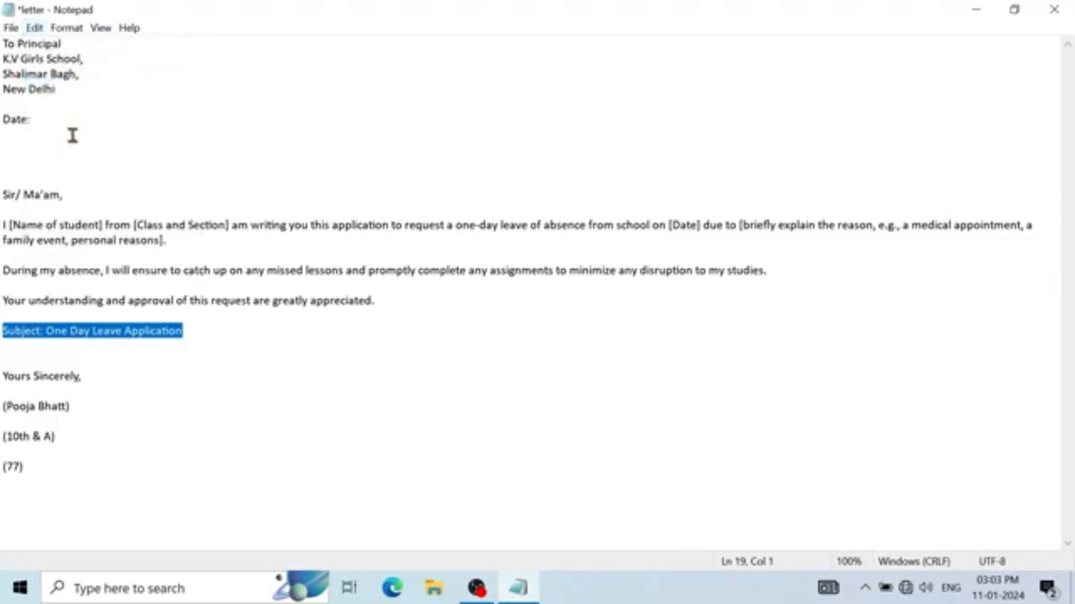
pyautogui.click(34, 153)
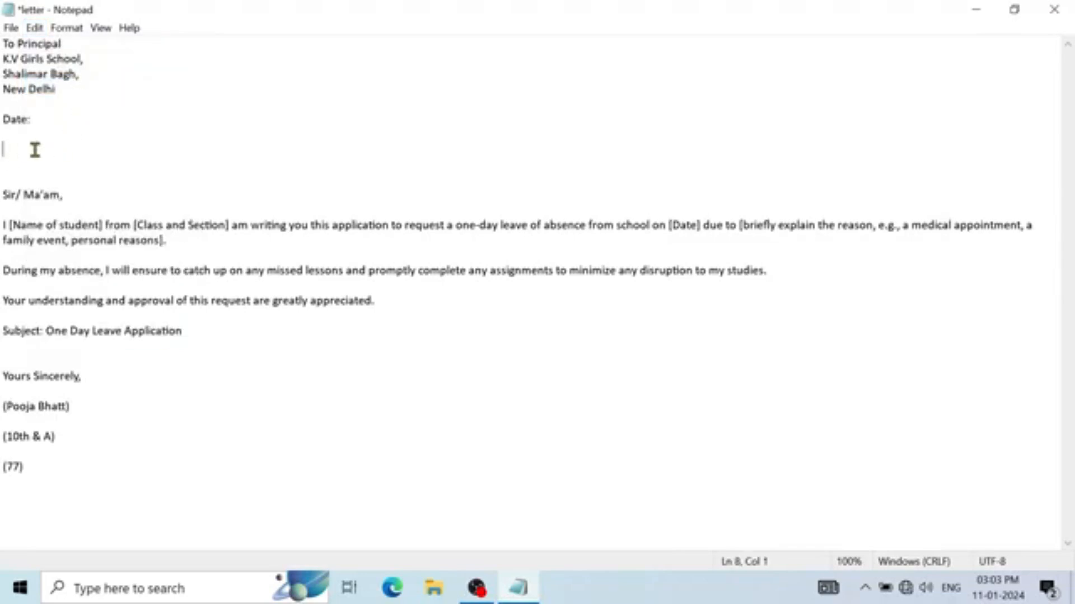
pyautogui.click(34, 28)
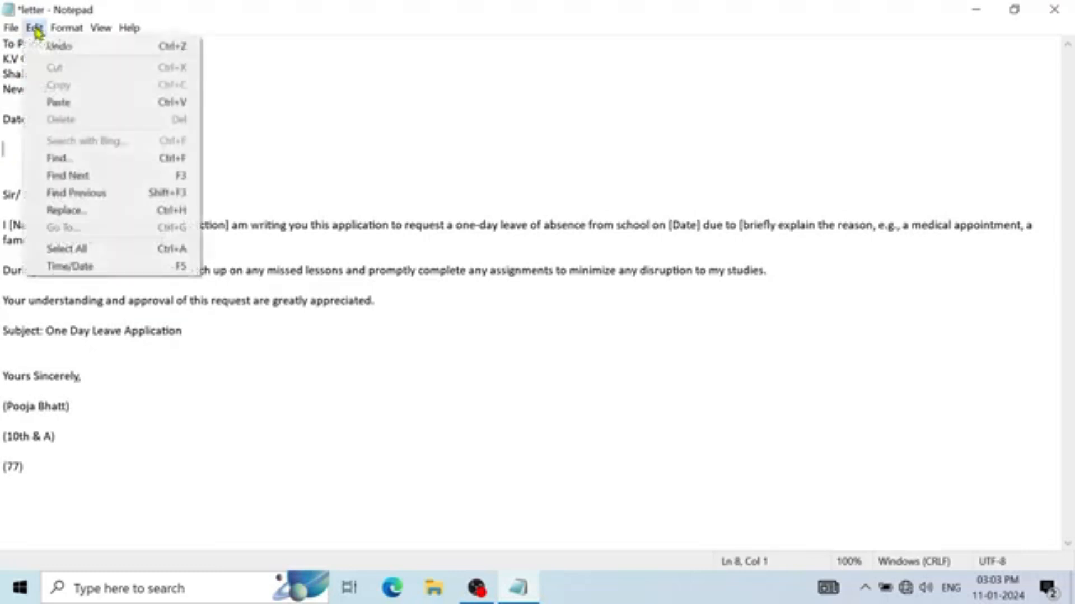
pyautogui.click(85, 103)
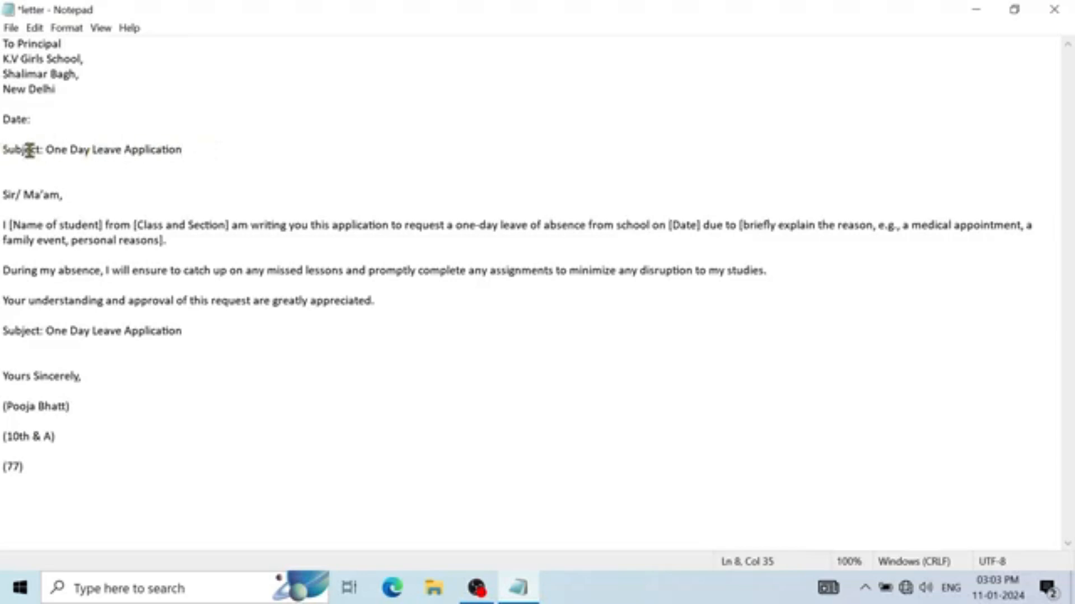
# - Delete the duplicate subject line below the closing paragraph and remove the two extra blank lines above "Yours Sincerely,"
pyautogui.click(32, 28)
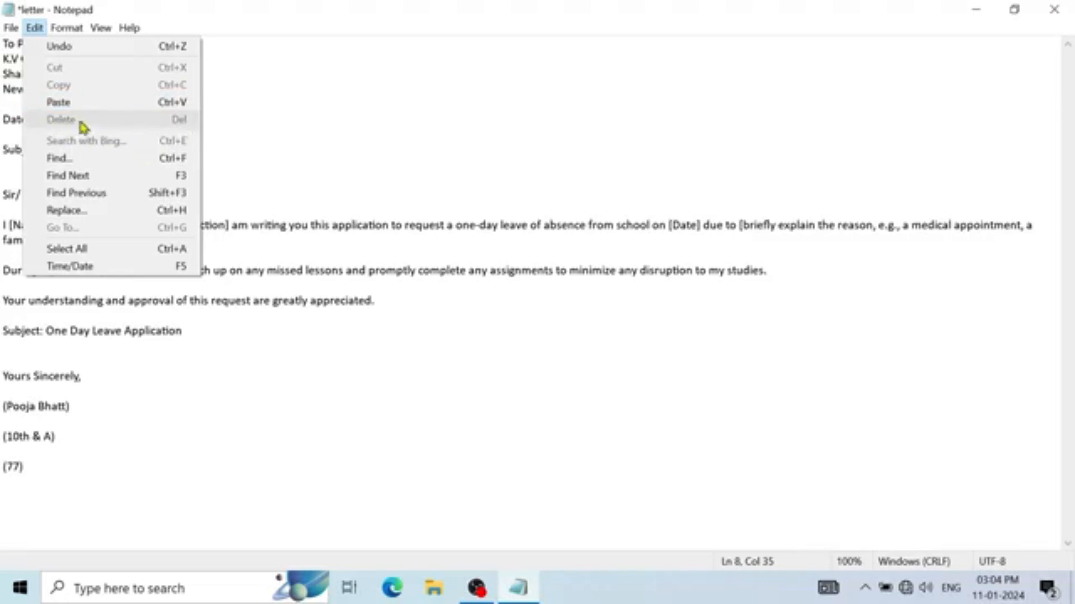
pyautogui.click(237, 146)
pyautogui.moveTo(237, 146); pyautogui.dragTo(17, 146)
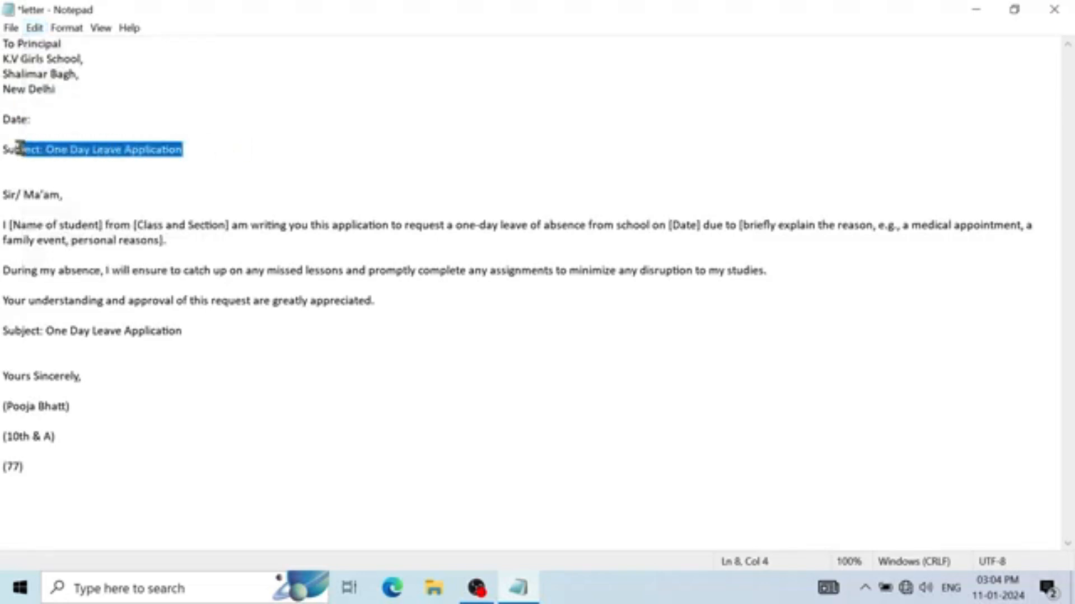
pyautogui.moveTo(215, 331); pyautogui.dragTo(15, 323)
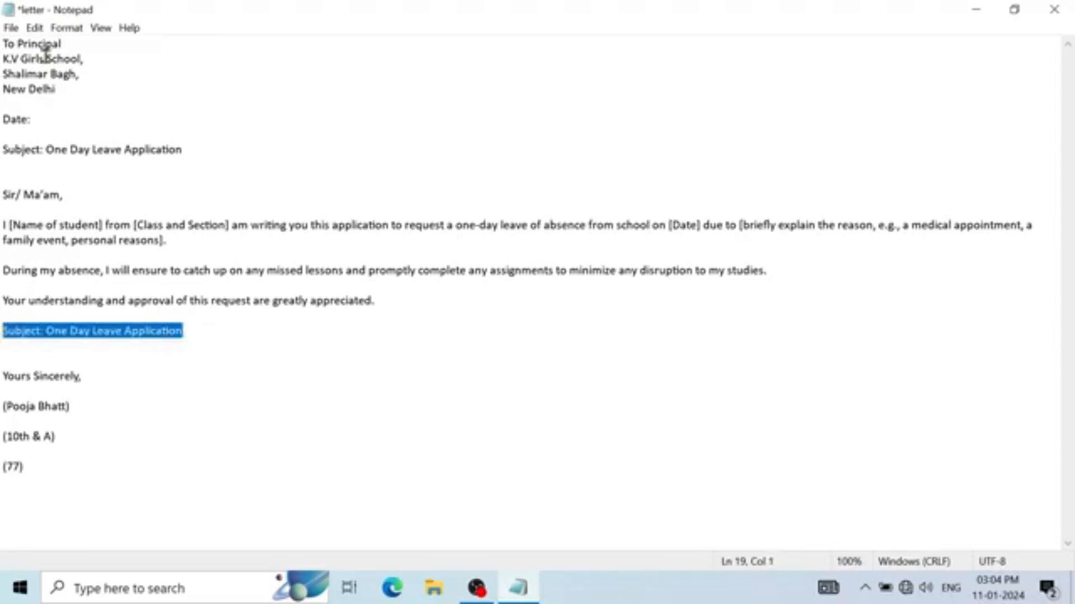
pyautogui.click(34, 28)
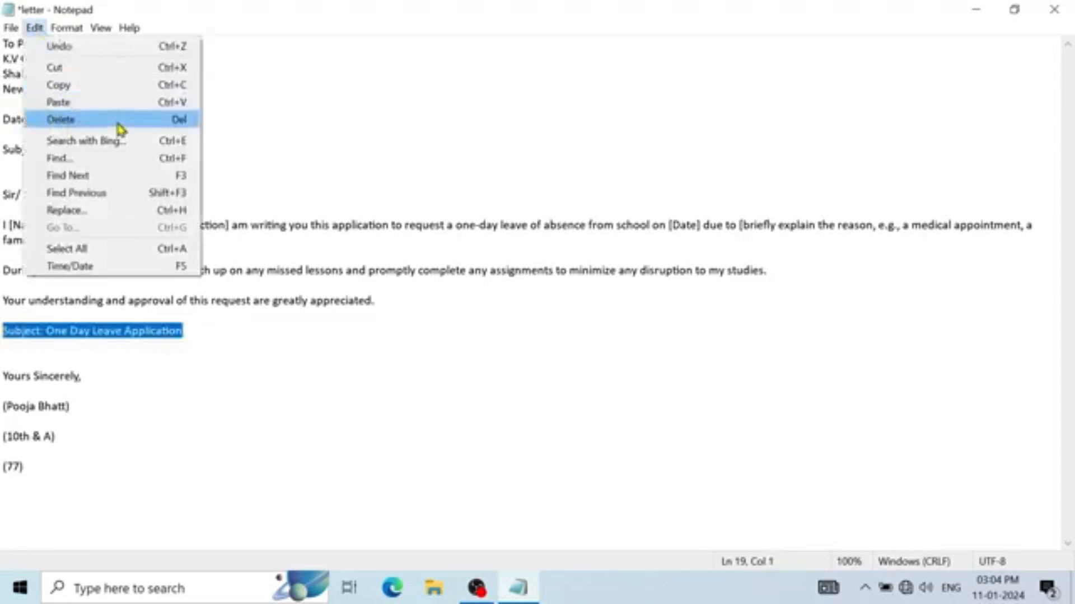
pyautogui.click(168, 119)
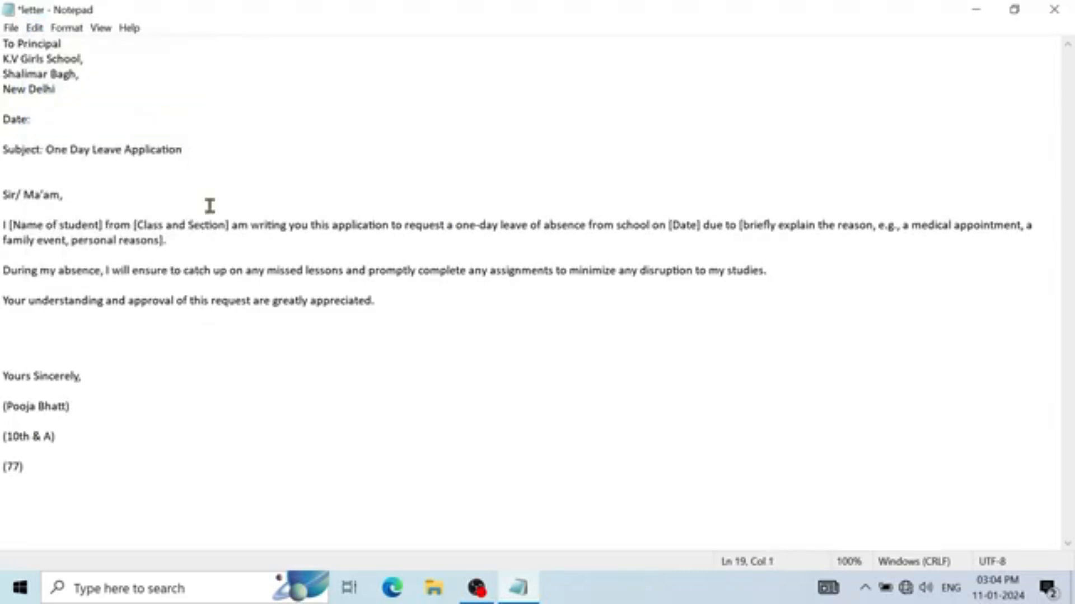
pyautogui.click(139, 343)
pyautogui.press('BackSpace')
pyautogui.press('BackSpace')
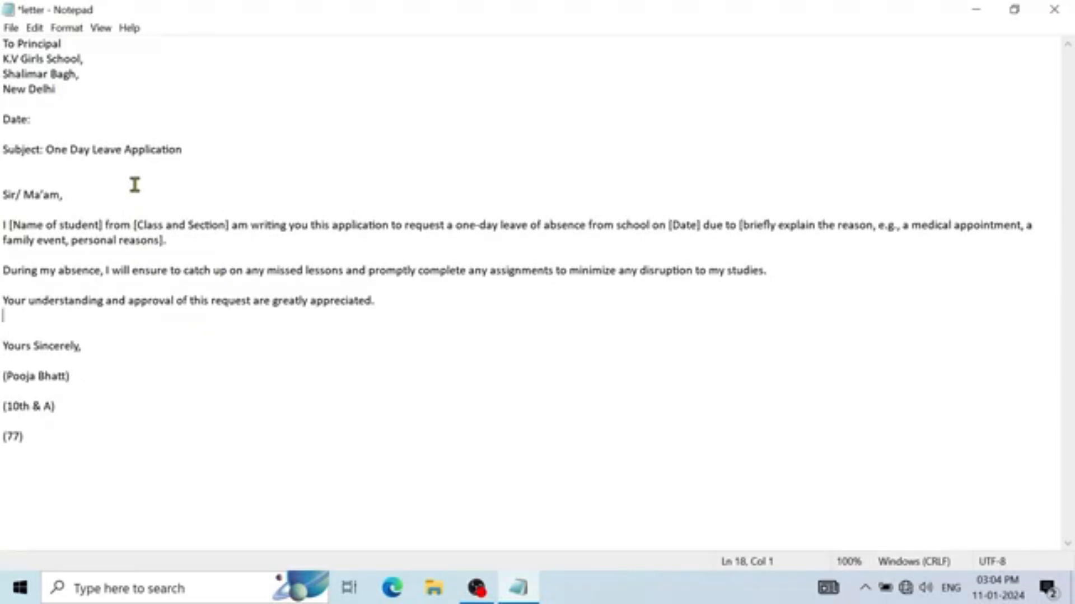
# - Search for the word "school" from the end of the first body paragraph, first downward and again upward
pyautogui.moveTo(616, 225); pyautogui.dragTo(653, 226)
pyautogui.click(631, 234)
pyautogui.click(34, 28)
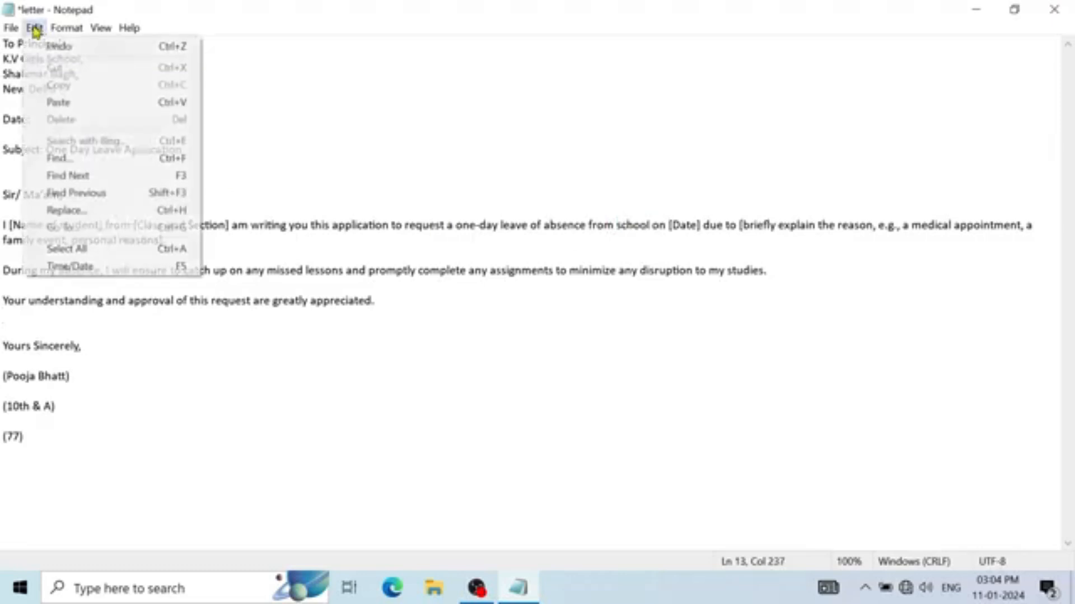
pyautogui.click(120, 160)
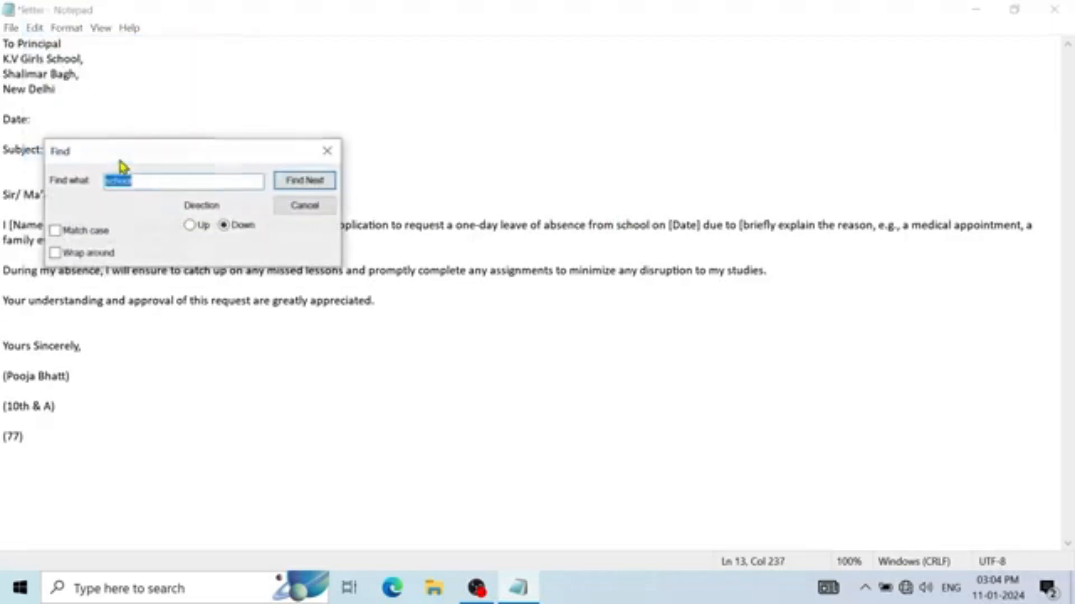
pyautogui.moveTo(130, 150); pyautogui.dragTo(352, 135)
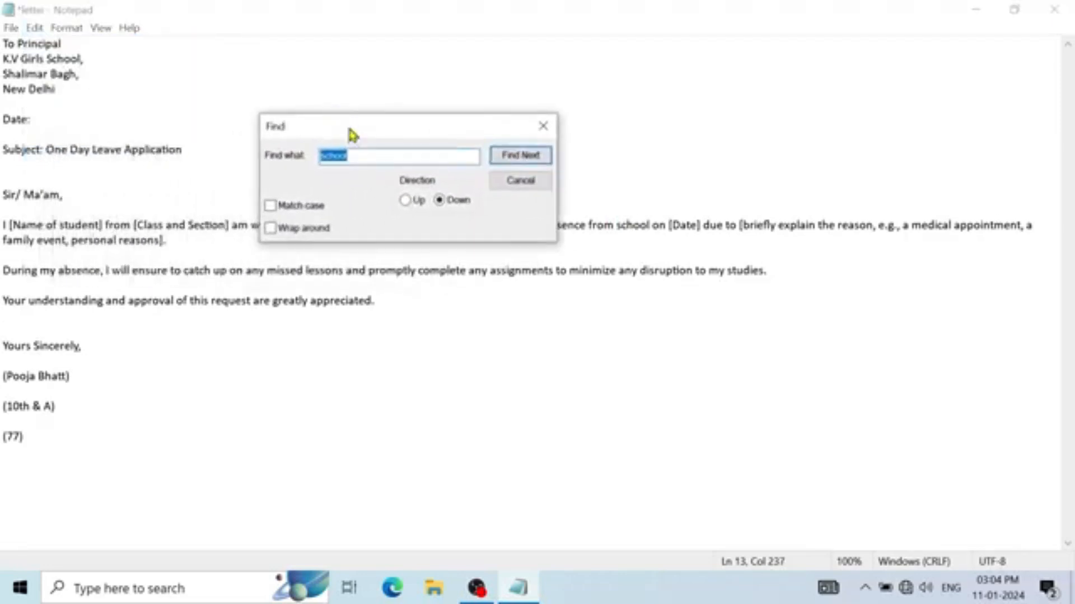
pyautogui.press('BackSpace')
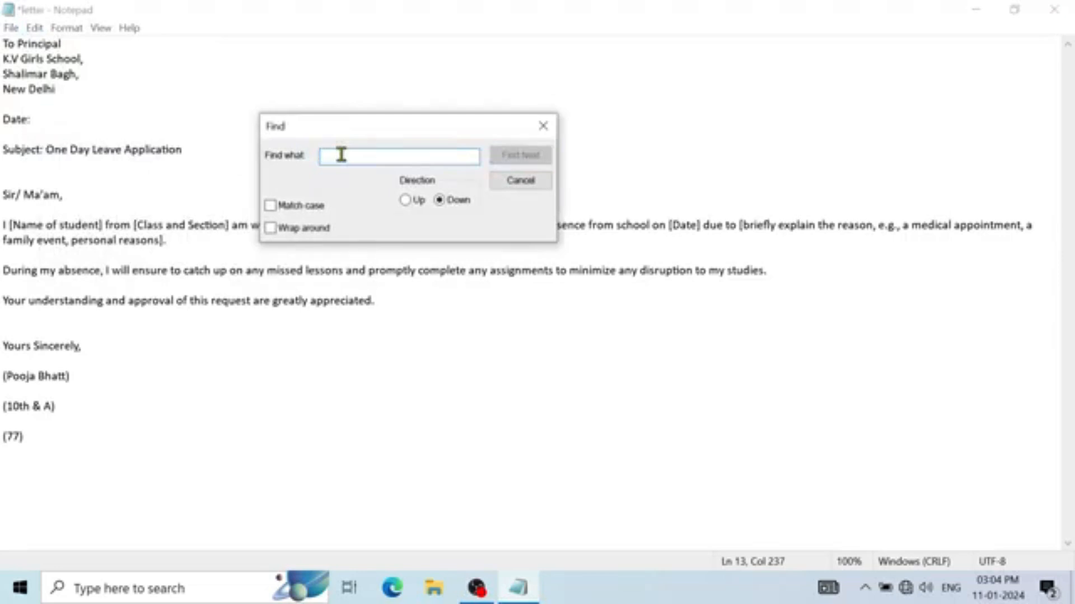
pyautogui.write('school')
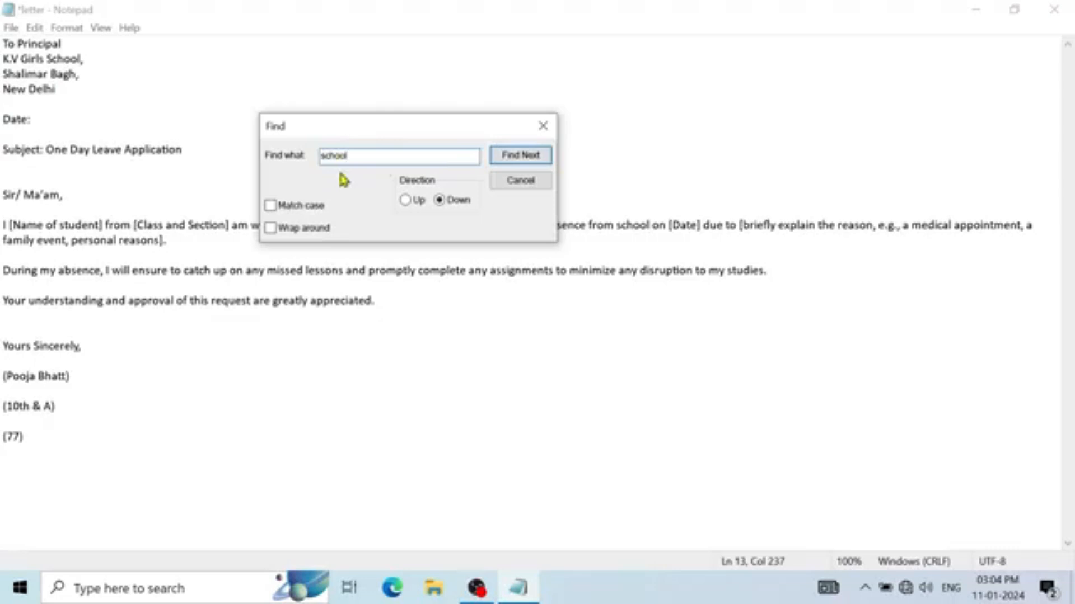
pyautogui.click(523, 161)
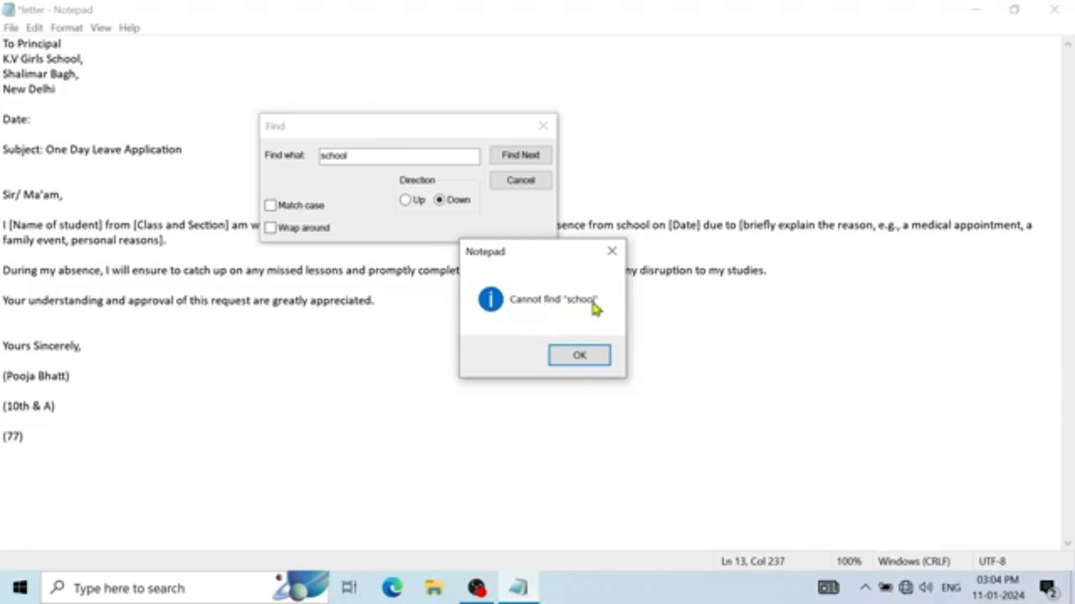
pyautogui.click(578, 357)
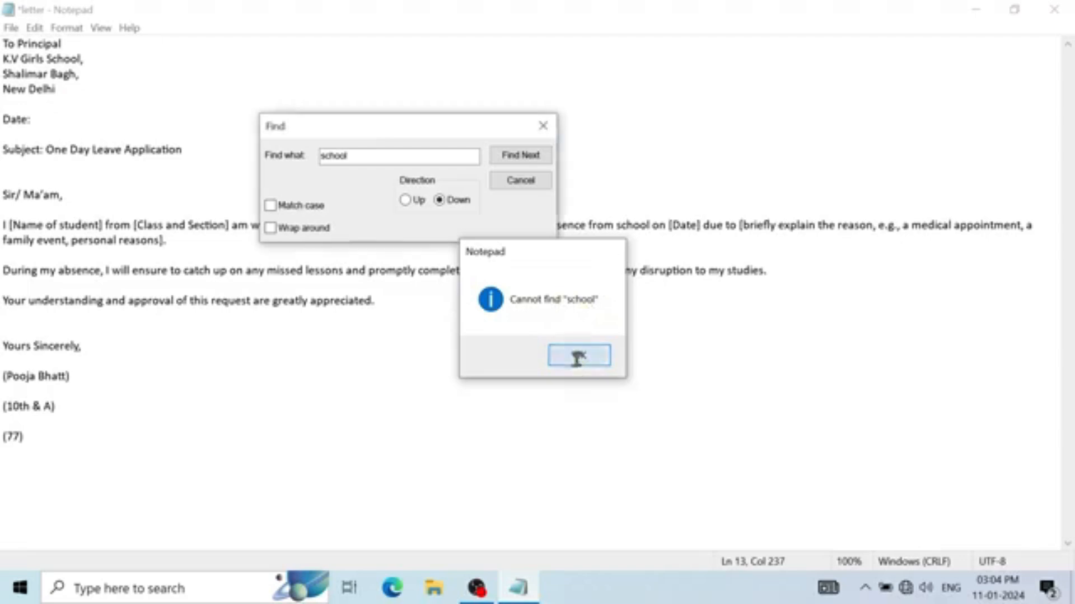
pyautogui.click(408, 201)
pyautogui.click(511, 162)
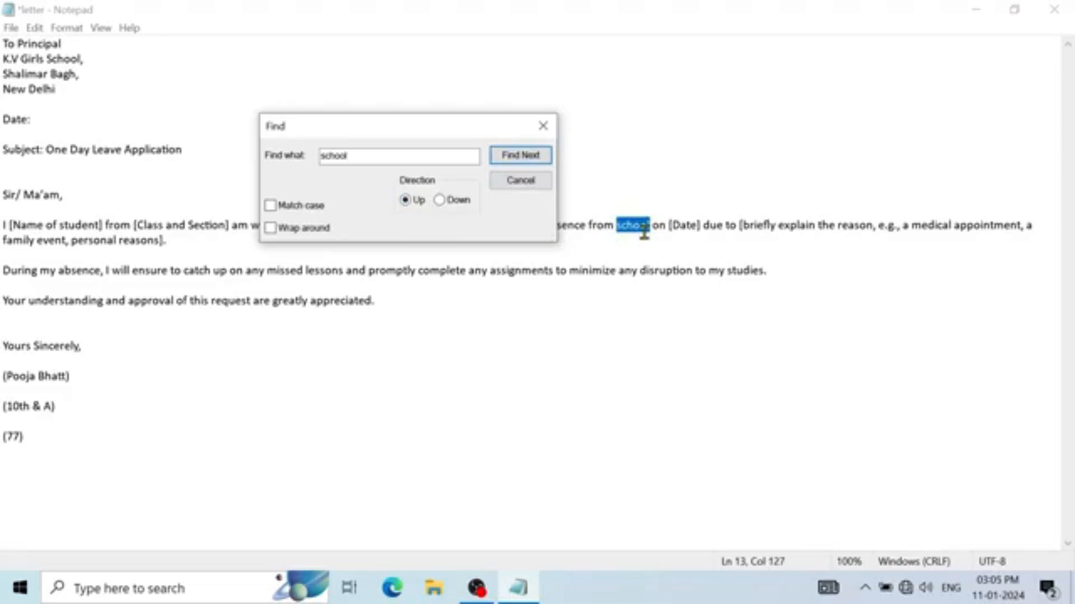
# - Close the search and replace the word "school" in the first body paragraph with "college"
pyautogui.click(521, 181)
pyautogui.click(523, 185)
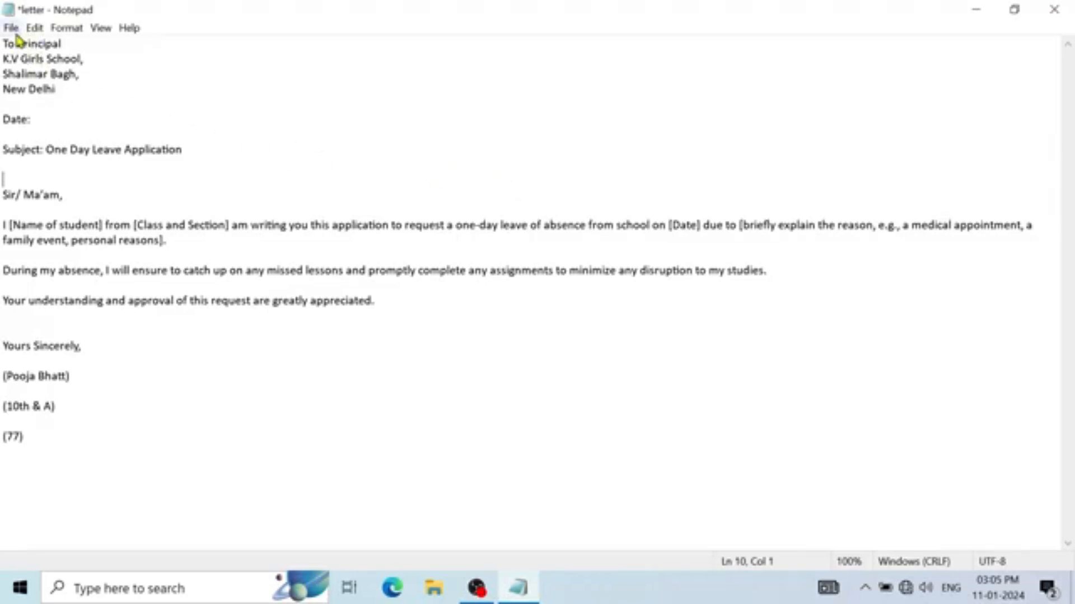
pyautogui.click(35, 29)
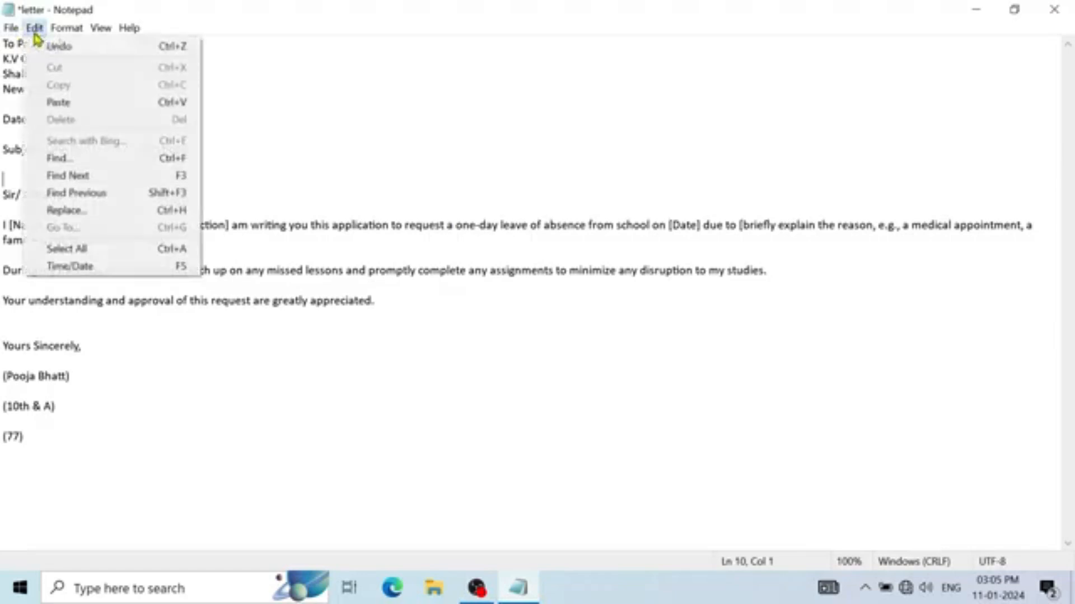
pyautogui.click(135, 217)
pyautogui.moveTo(167, 106); pyautogui.dragTo(406, 136)
pyautogui.click(394, 166)
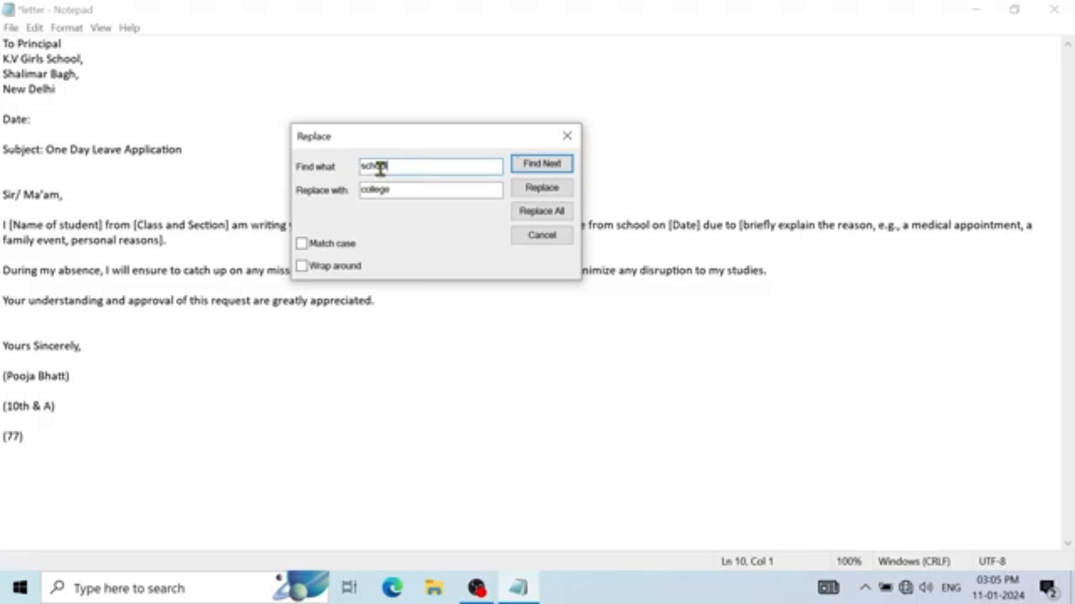
pyautogui.moveTo(396, 189); pyautogui.dragTo(360, 187)
pyautogui.write('c')
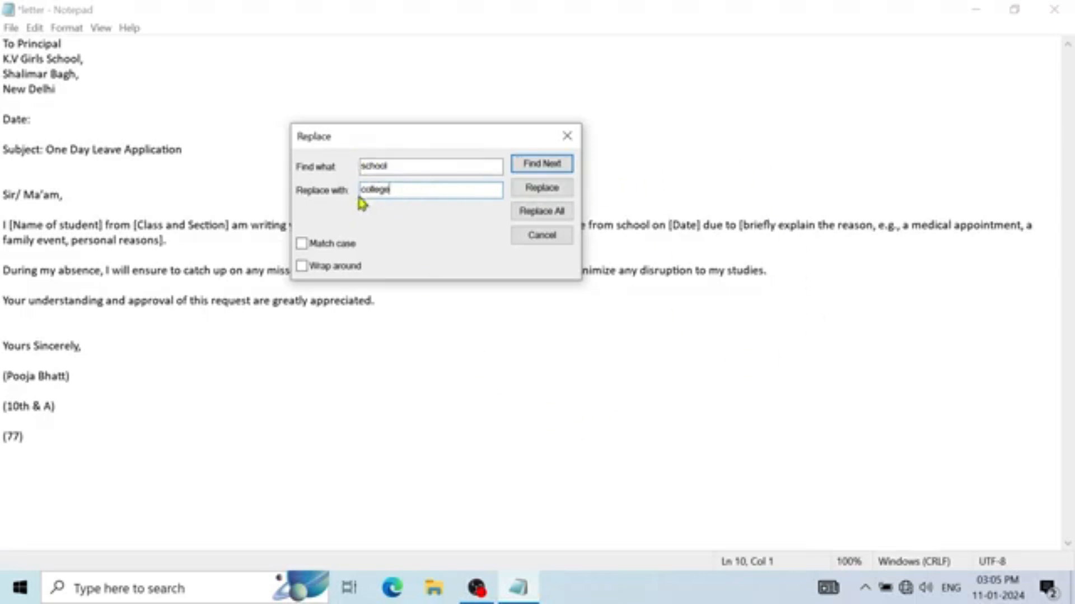
pyautogui.click(541, 168)
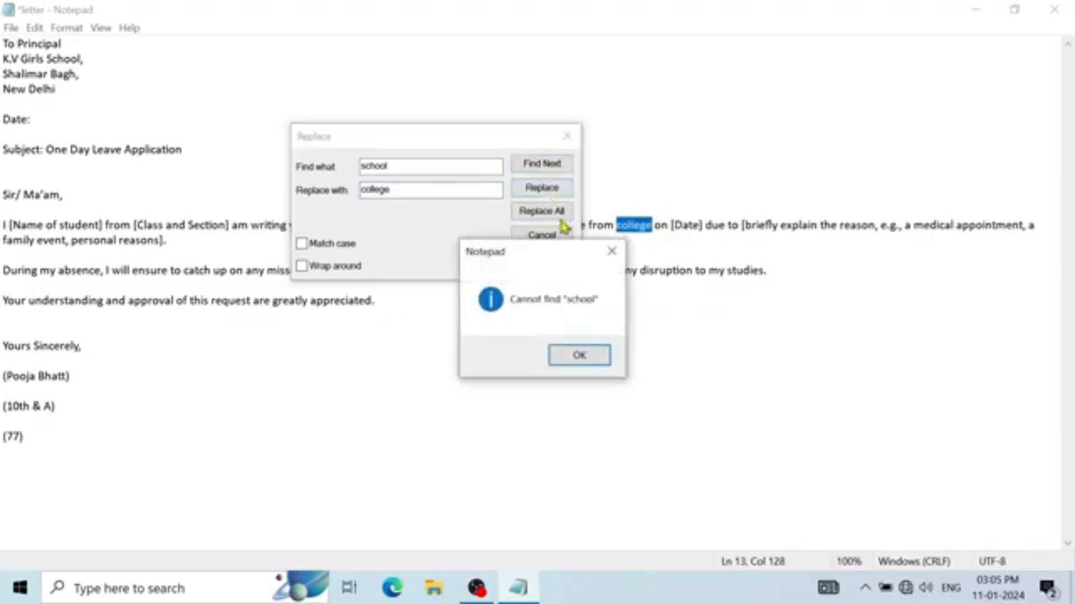
pyautogui.click(585, 354)
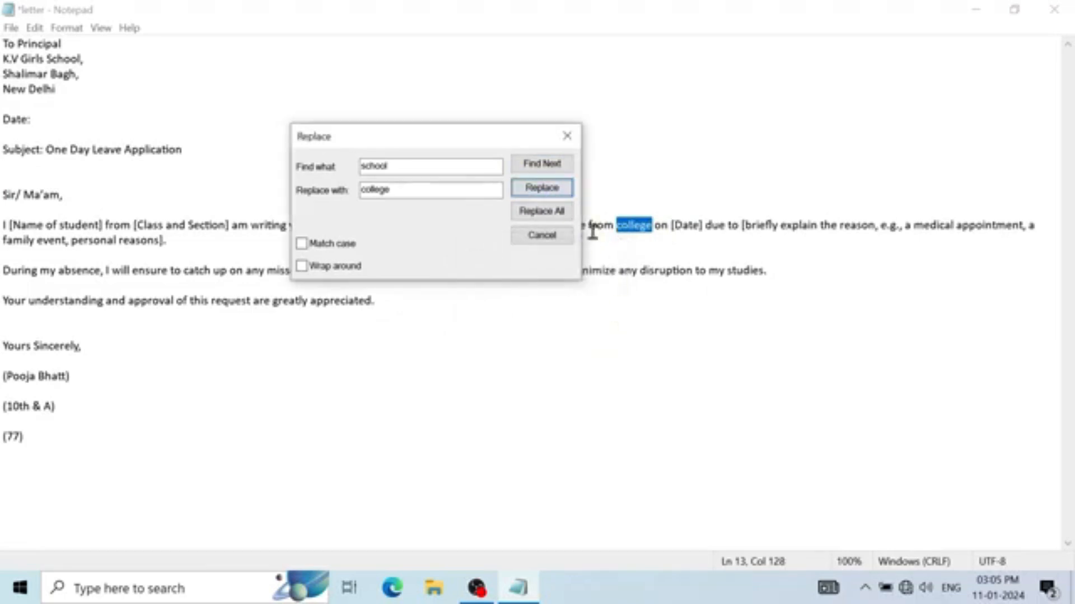
pyautogui.click(554, 237)
pyautogui.click(627, 225)
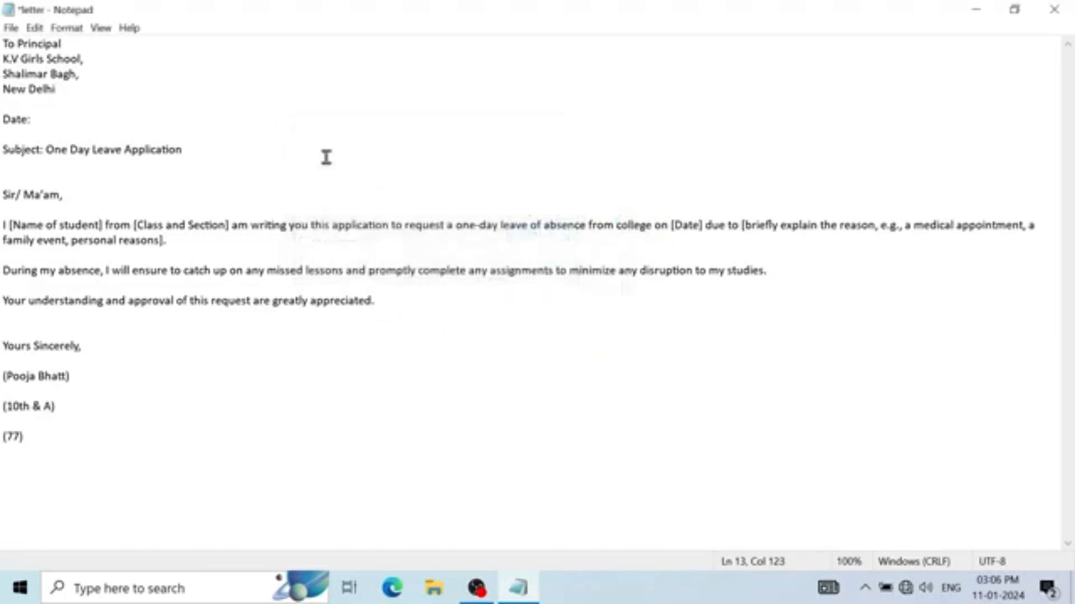
# - Highlight the word "School" in the address, then select the letter's entire text twice, clearing the selection each time
pyautogui.doubleClick(64, 58)
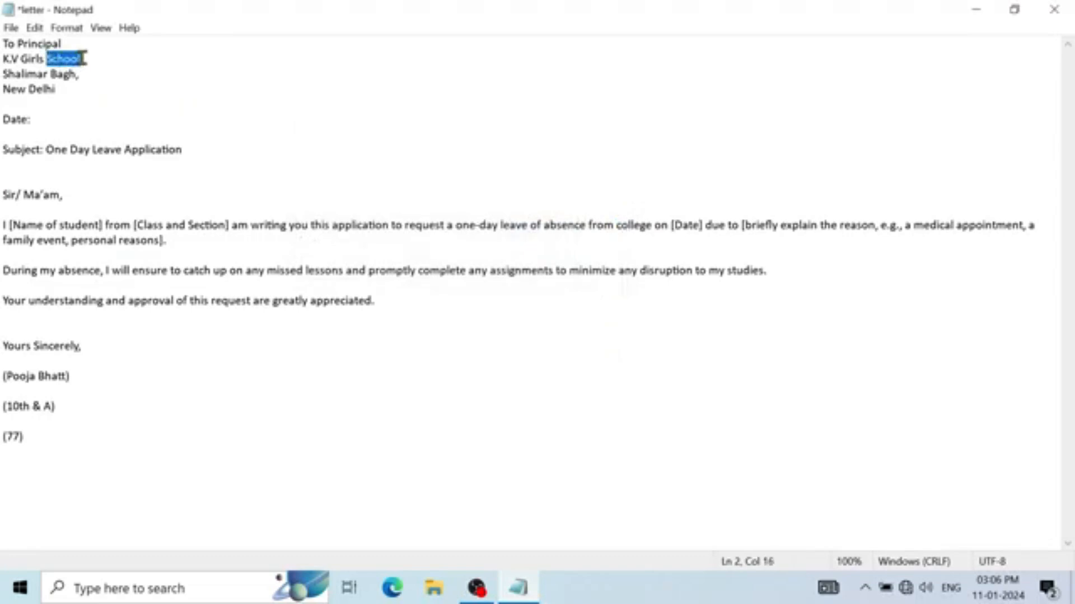
pyautogui.click(87, 75)
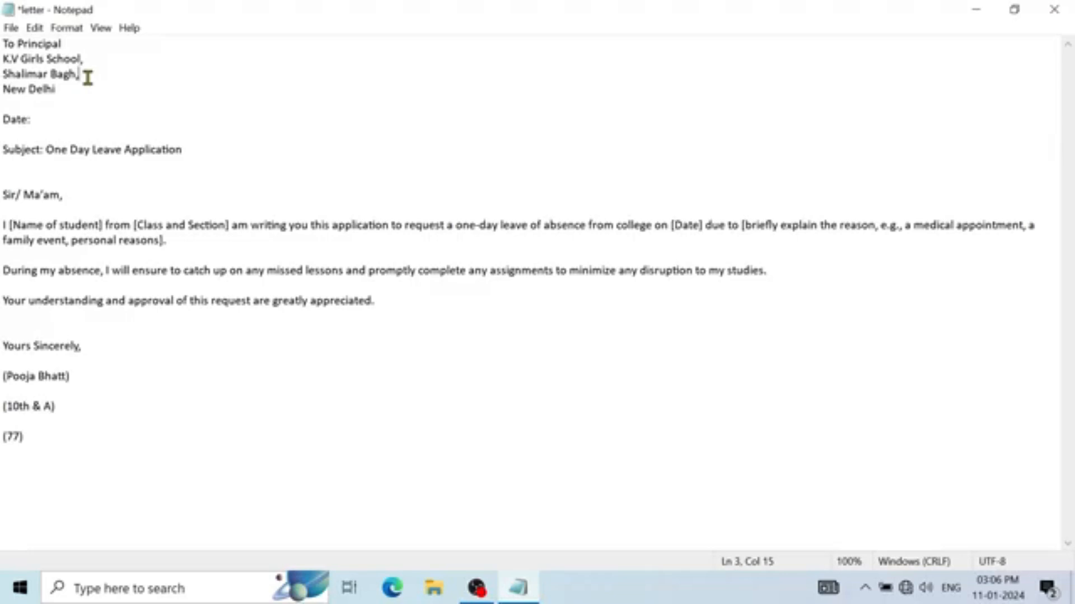
pyautogui.click(33, 29)
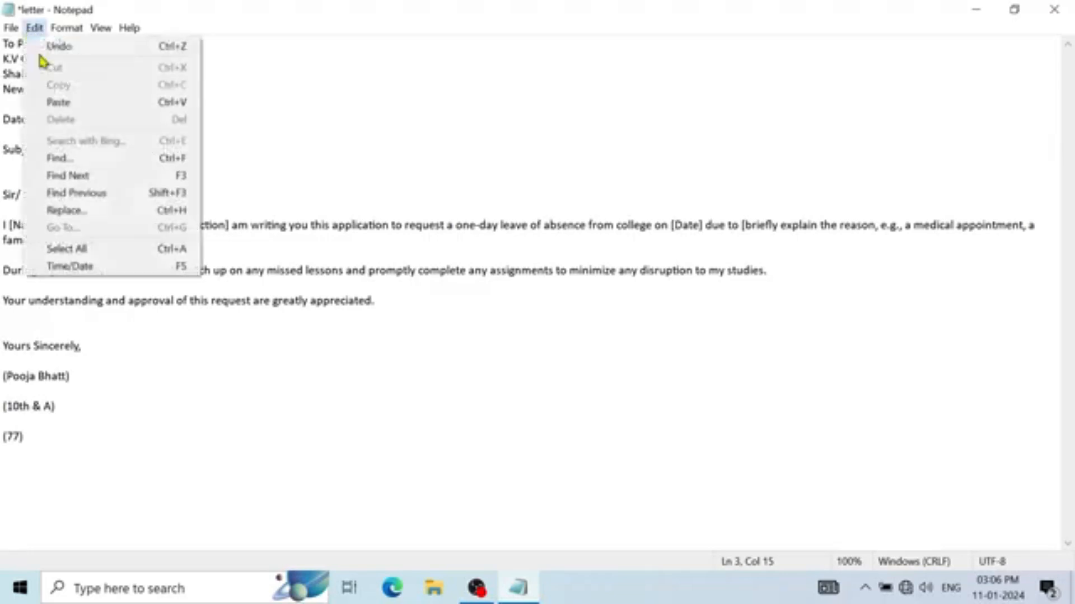
pyautogui.click(97, 249)
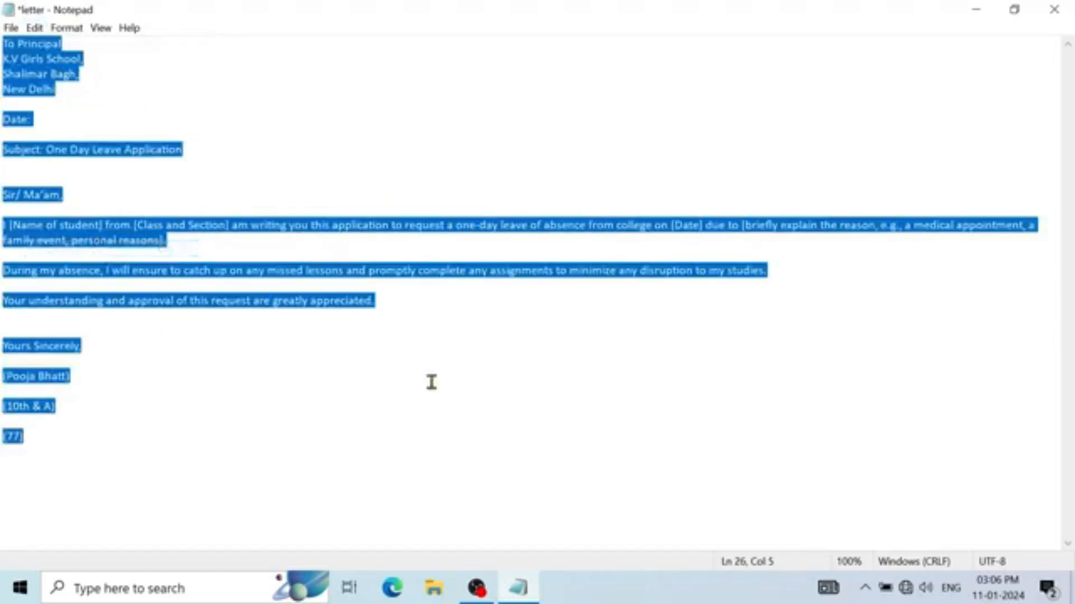
pyautogui.click(208, 247)
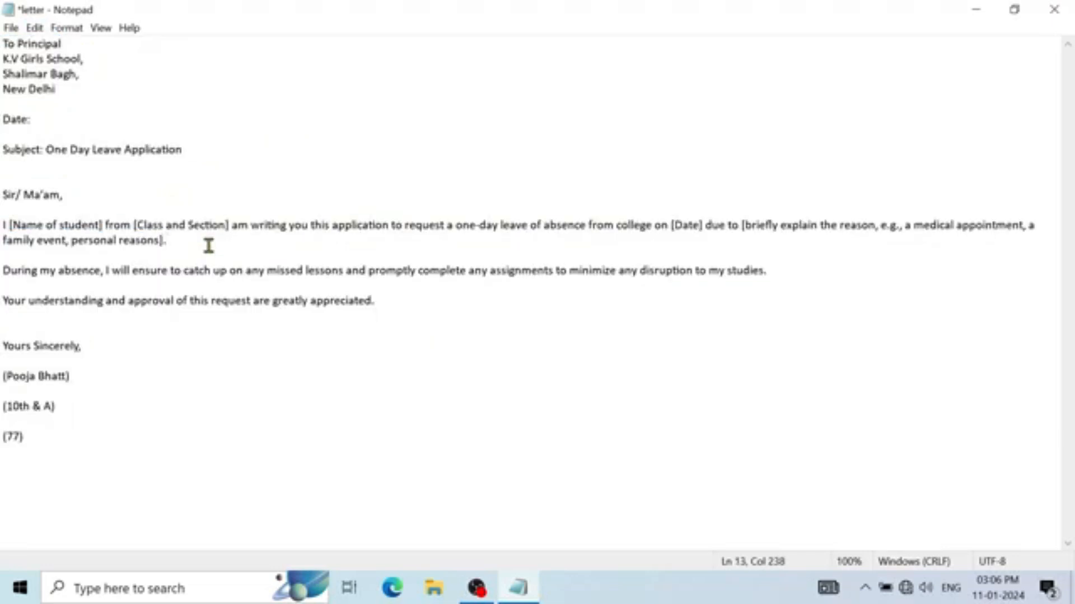
pyautogui.hotkey('ctrl', 'a')
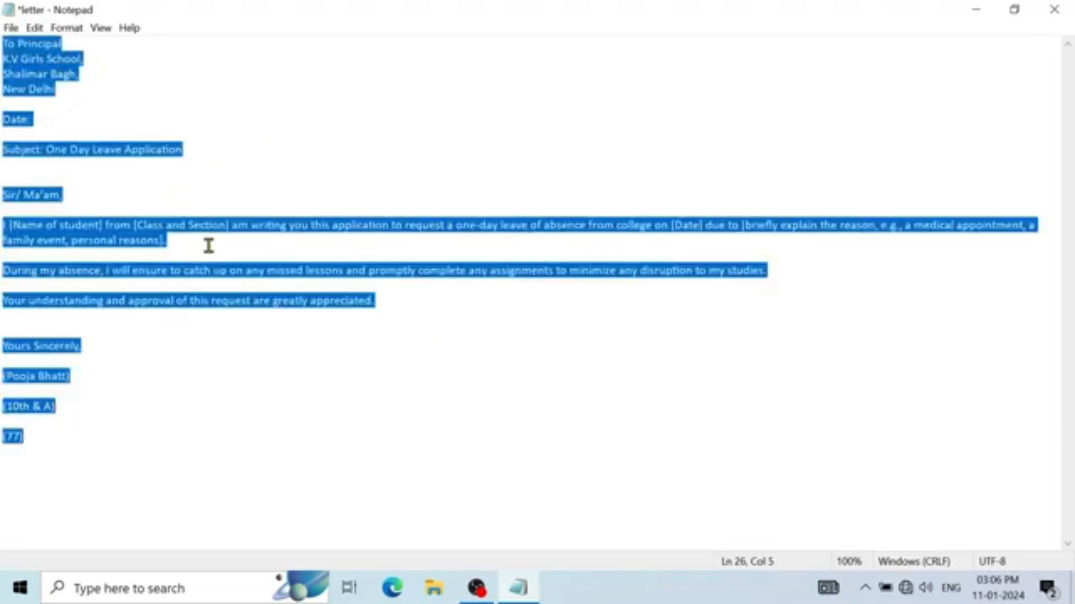
pyautogui.click(208, 190)
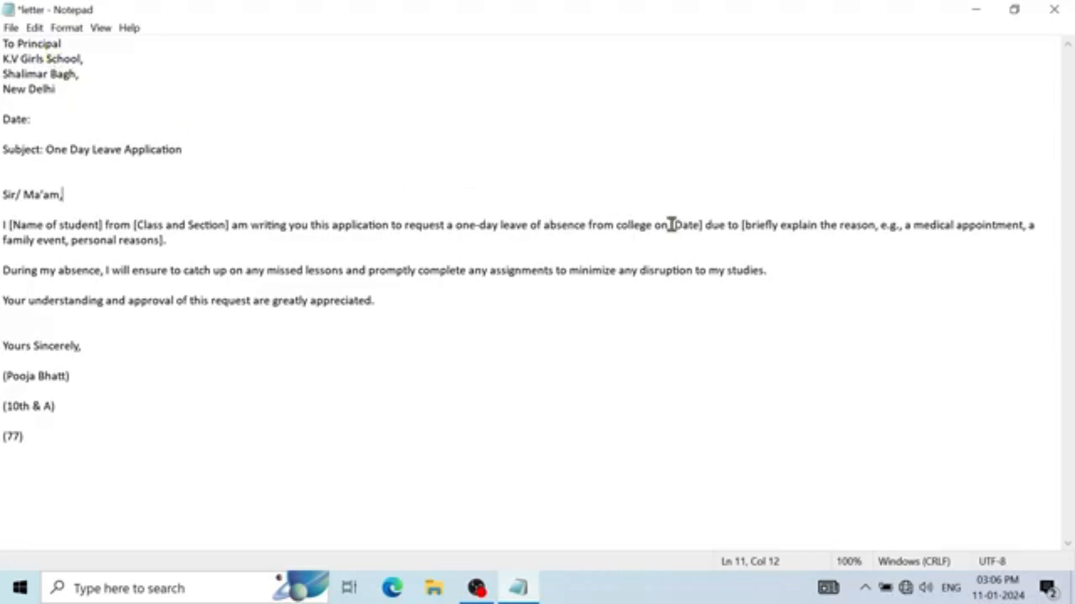
# - Insert the current time and date after "Date:", then highlight the inserted stamp and clear the selection
pyautogui.click(46, 119)
pyautogui.click(34, 28)
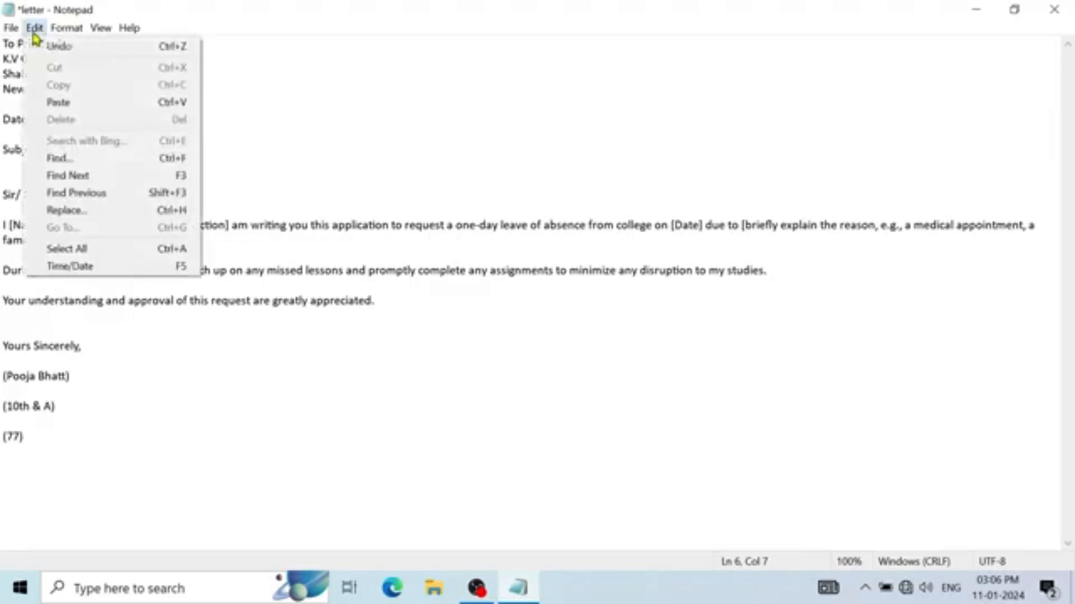
pyautogui.click(92, 266)
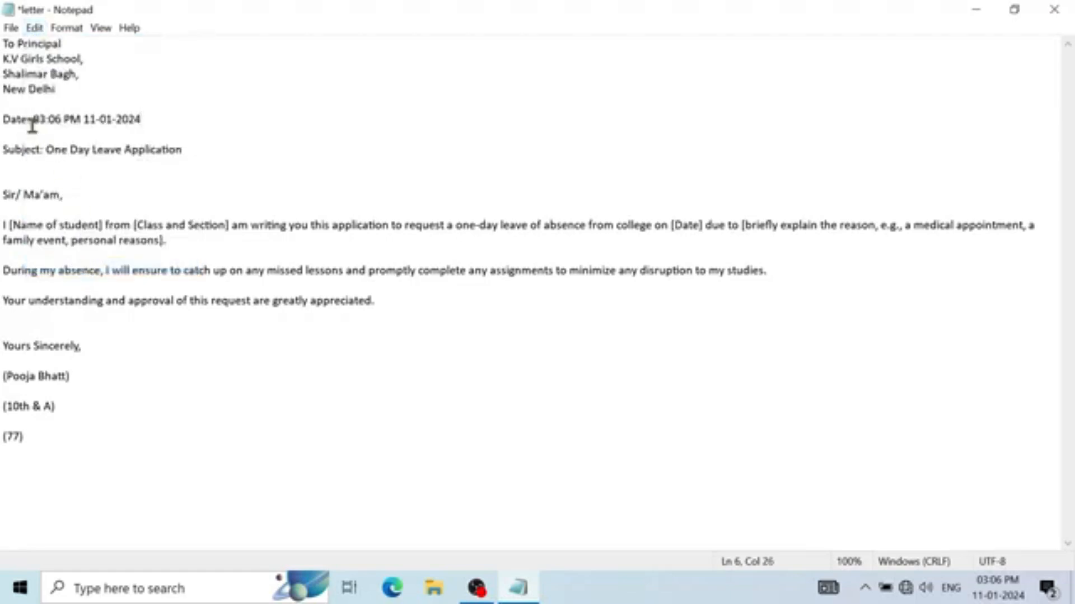
pyautogui.moveTo(33, 118); pyautogui.dragTo(154, 118)
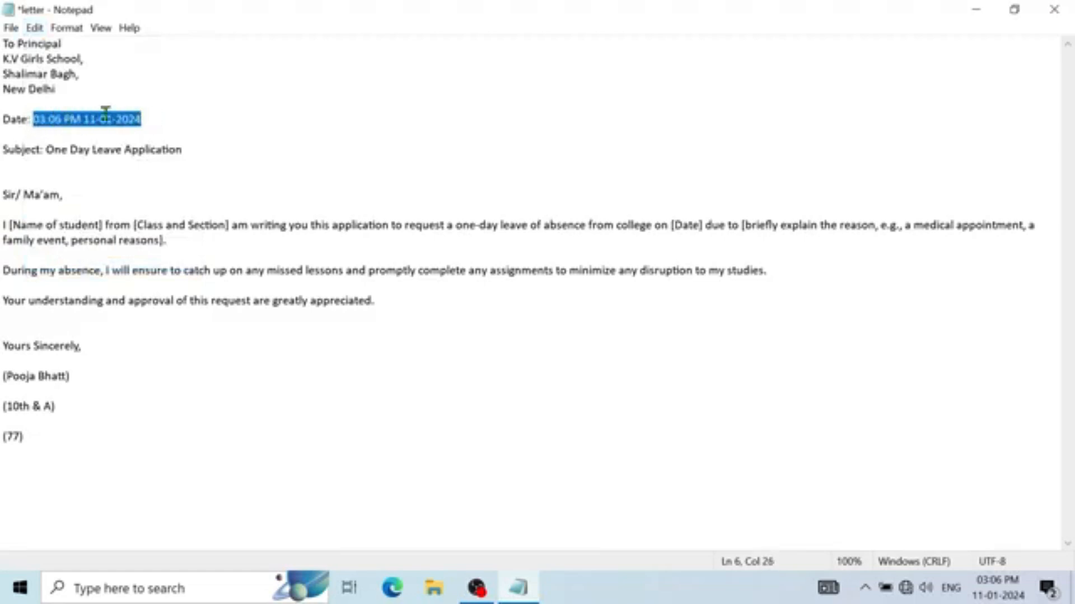
pyautogui.click(159, 119)
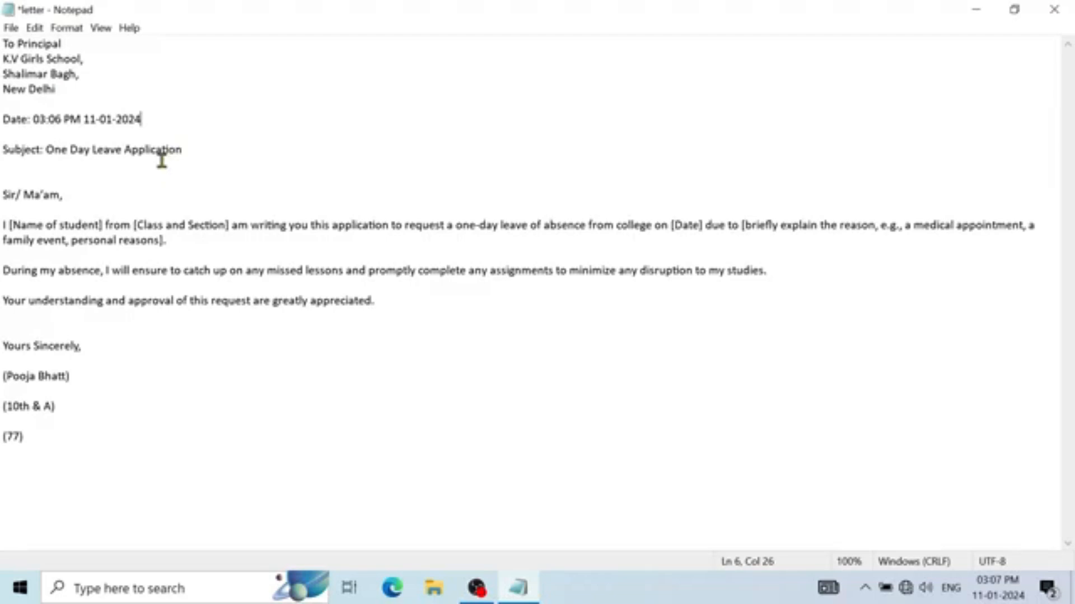
# - Change the letter's font to Ebrima with the Oblique style at size 12
pyautogui.click(69, 29)
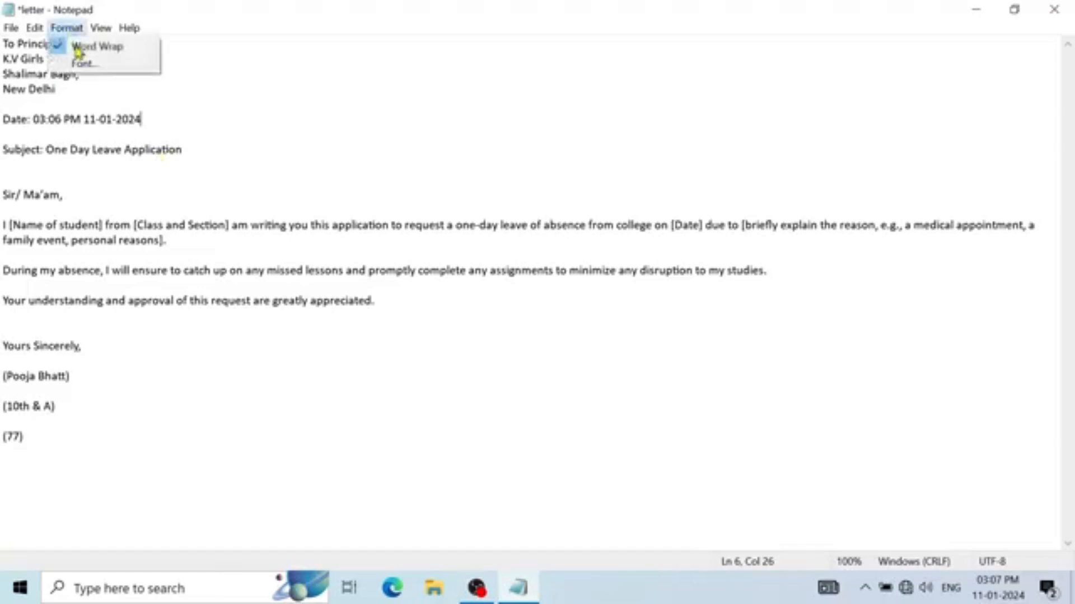
pyautogui.click(93, 66)
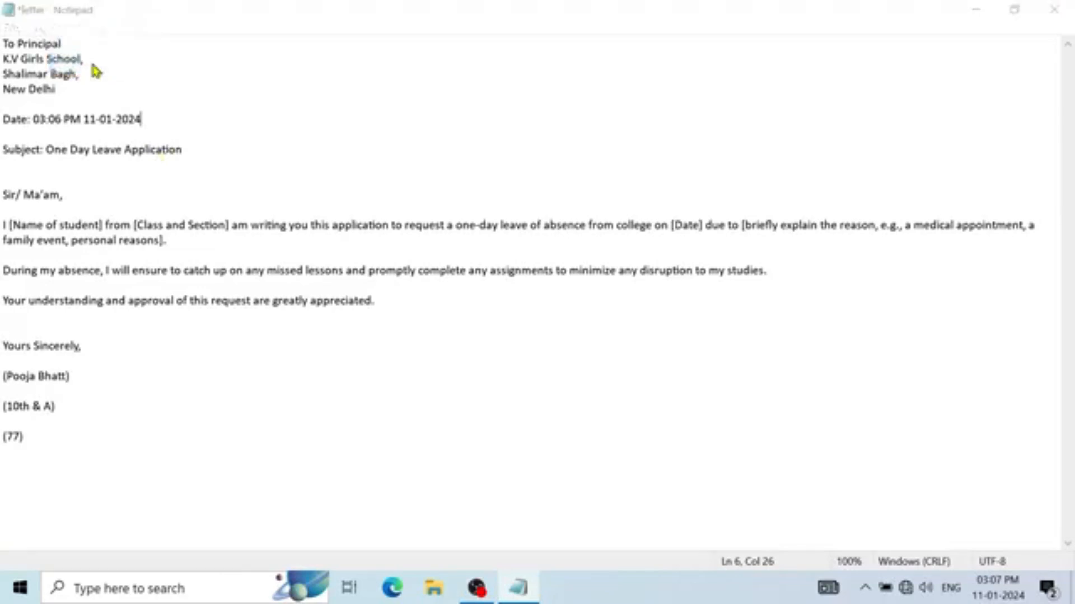
pyautogui.moveTo(119, 140); pyautogui.dragTo(293, 71)
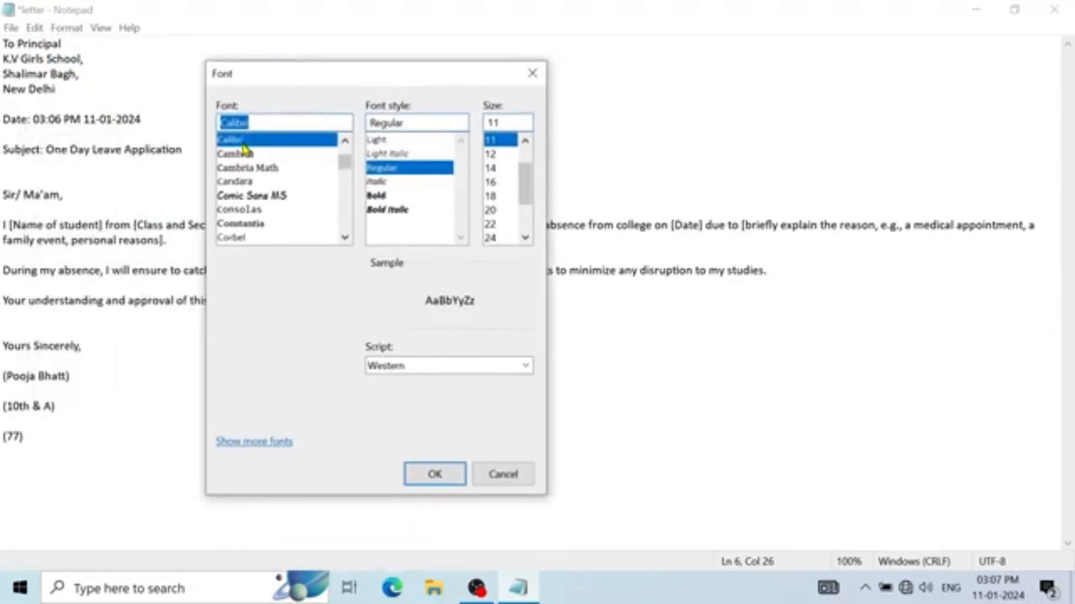
pyautogui.scroll(-1, 256, 182)
pyautogui.scroll(-2, 256, 182)
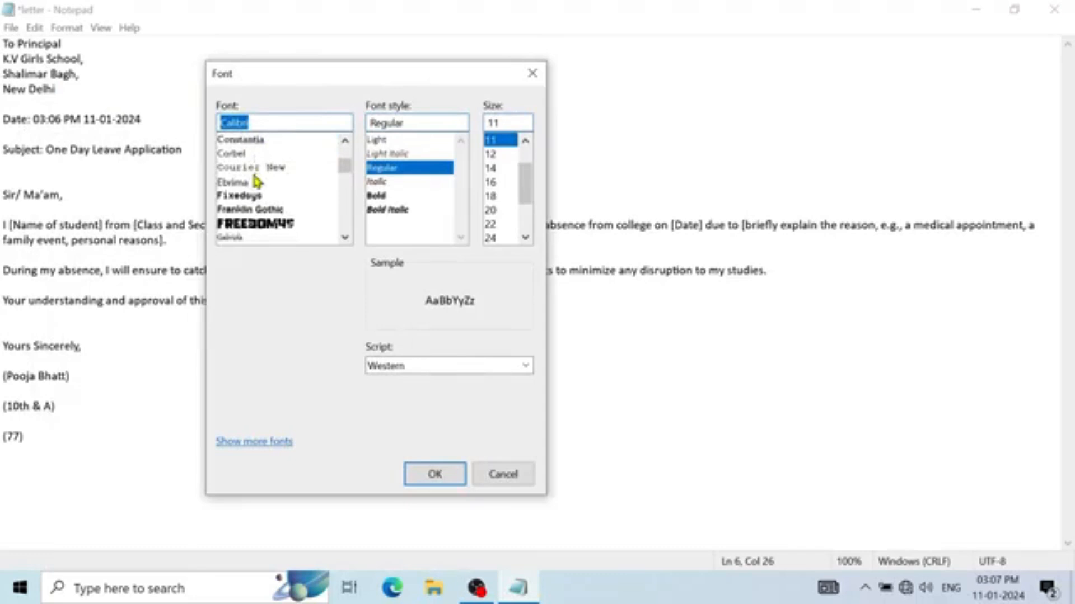
pyautogui.click(254, 182)
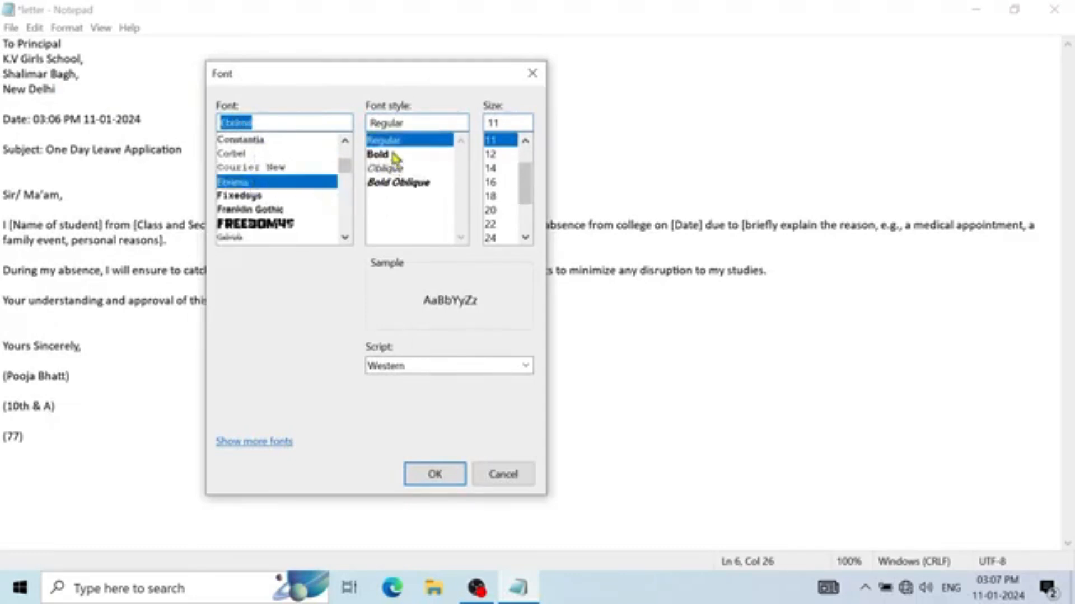
pyautogui.click(395, 168)
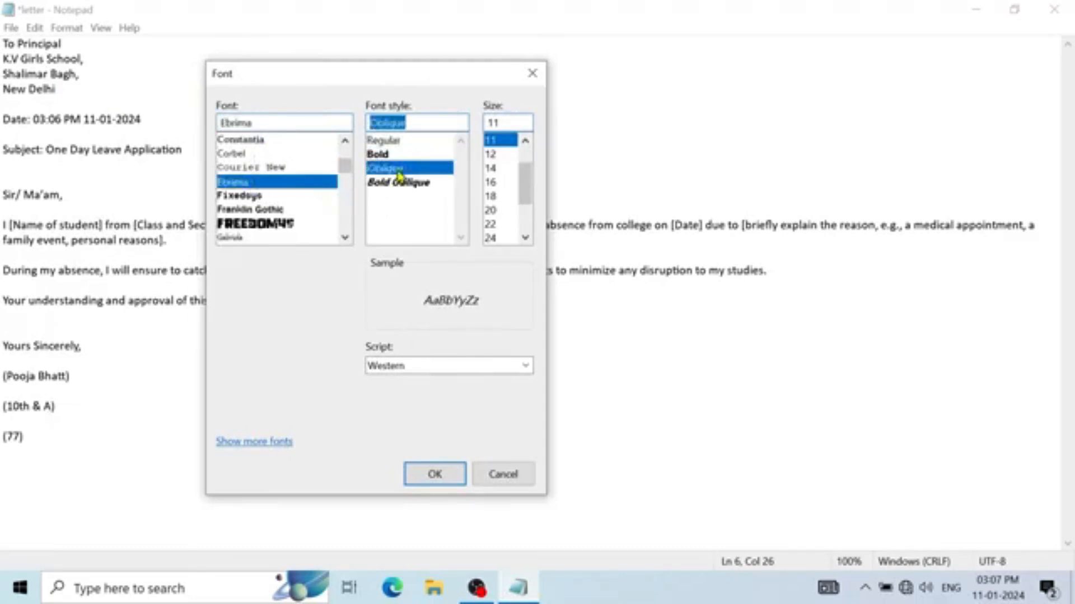
pyautogui.click(510, 158)
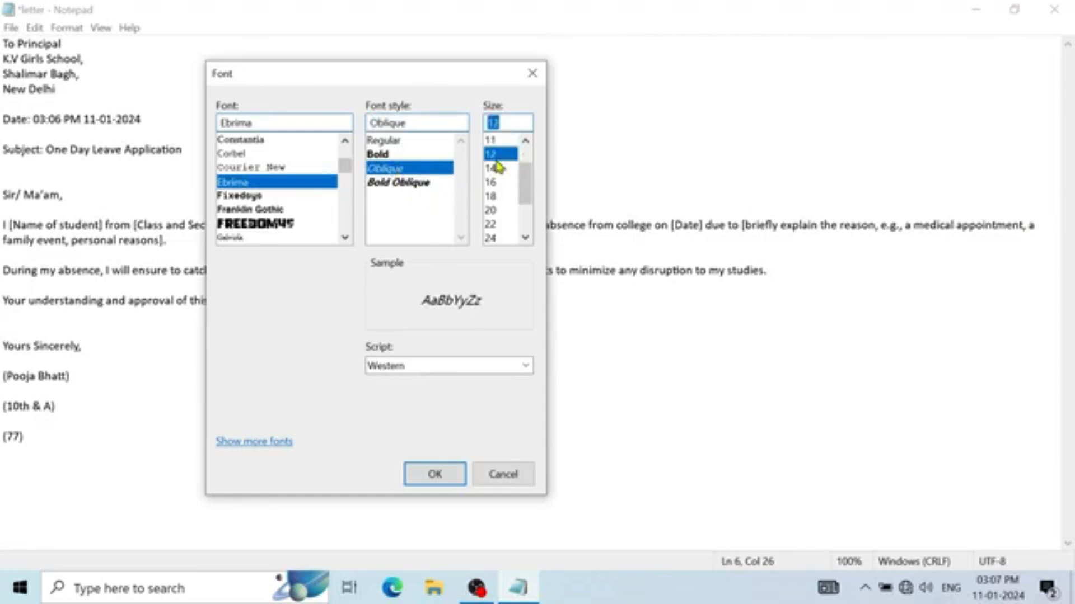
pyautogui.click(435, 476)
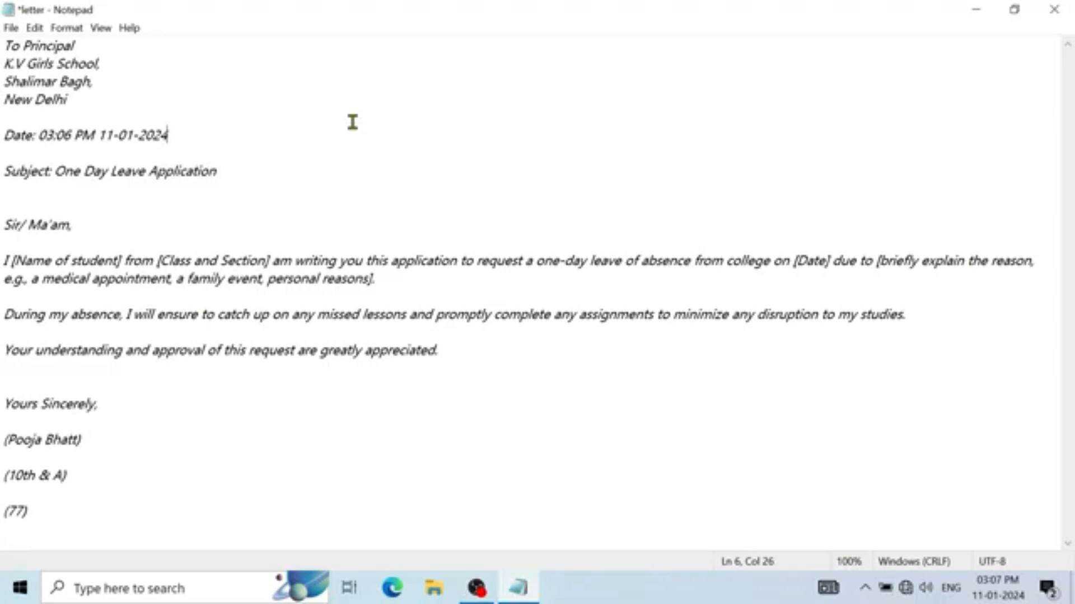
# - Zoom in on the letter by one level to 110%, then zoom back out to 100%
pyautogui.click(101, 31)
pyautogui.moveTo(120, 50)
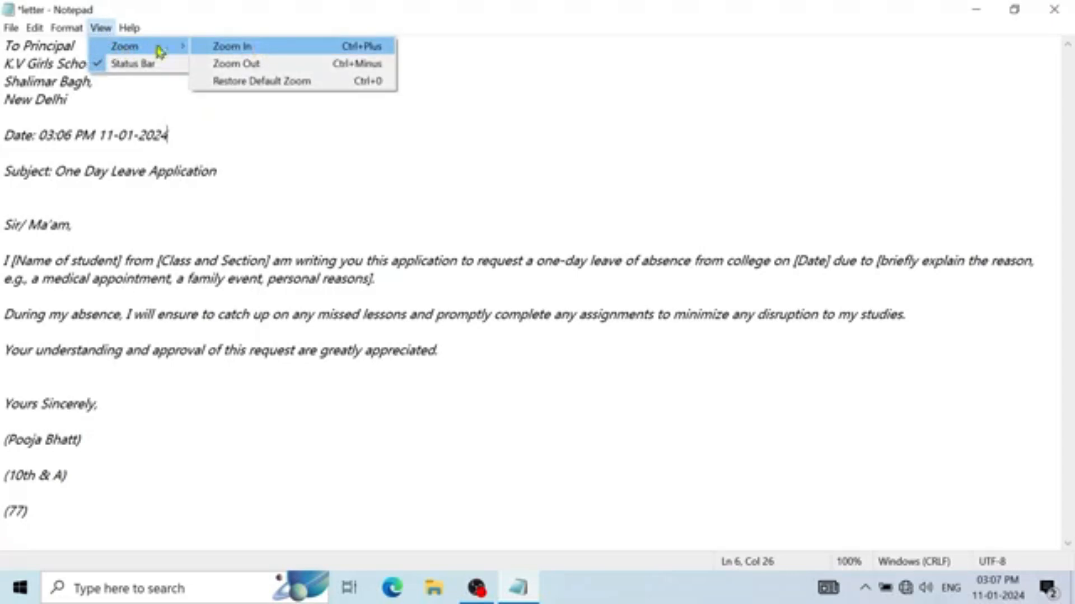
pyautogui.click(289, 53)
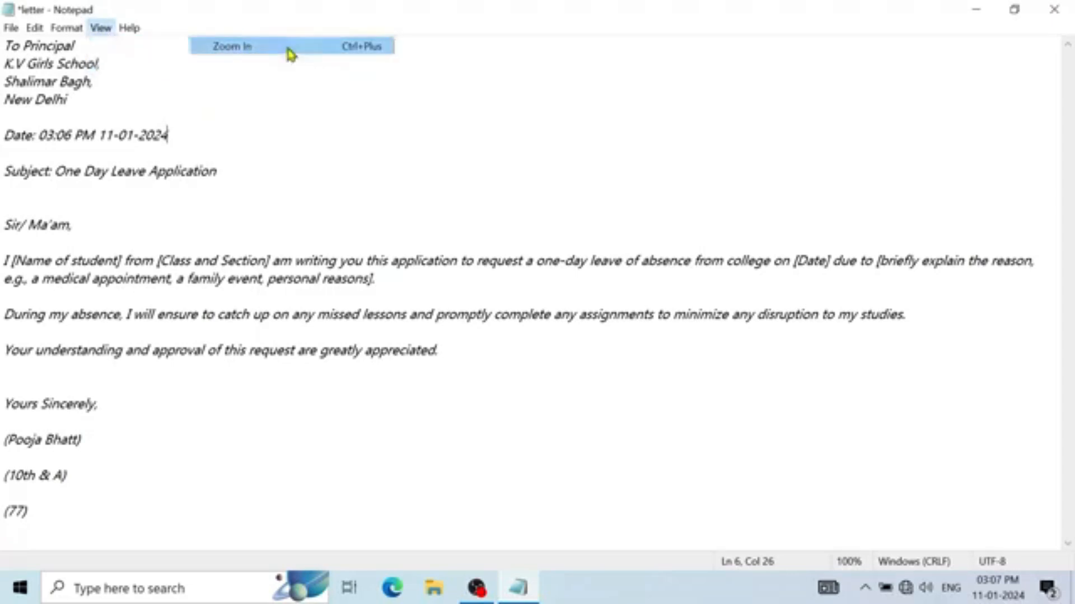
pyautogui.click(101, 27)
pyautogui.moveTo(115, 47)
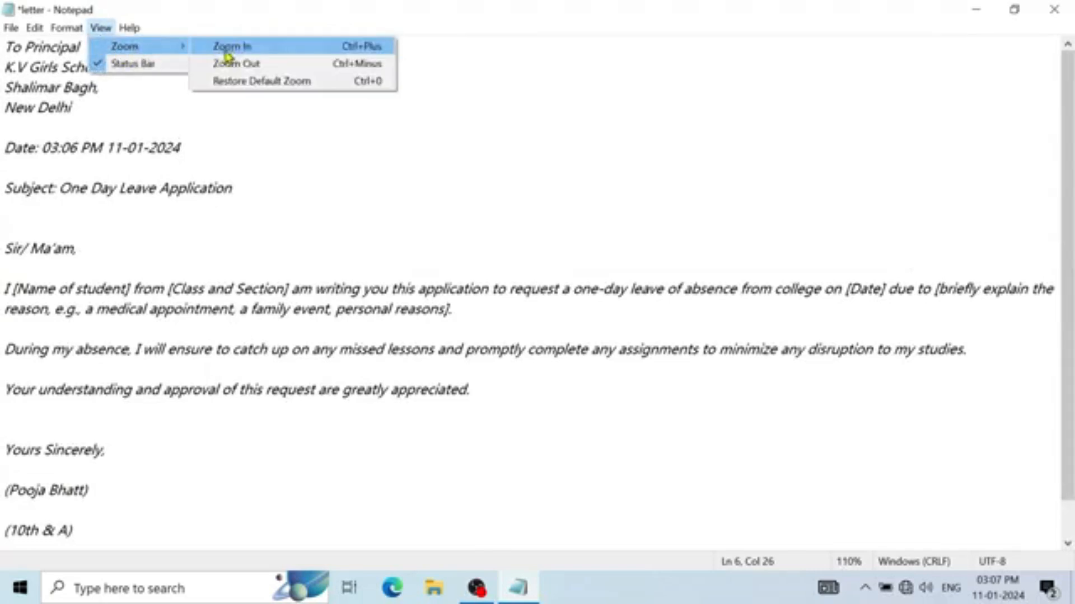
pyautogui.click(255, 65)
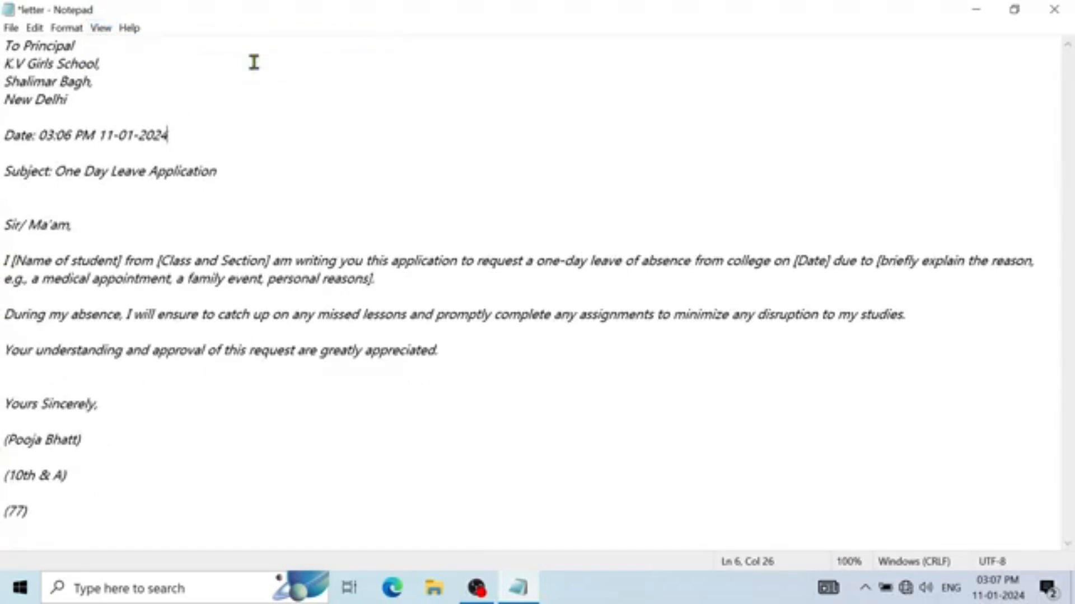
# - Check the shortcuts for the zoom commands, then enlarge the letter's view to 140%
pyautogui.click(102, 30)
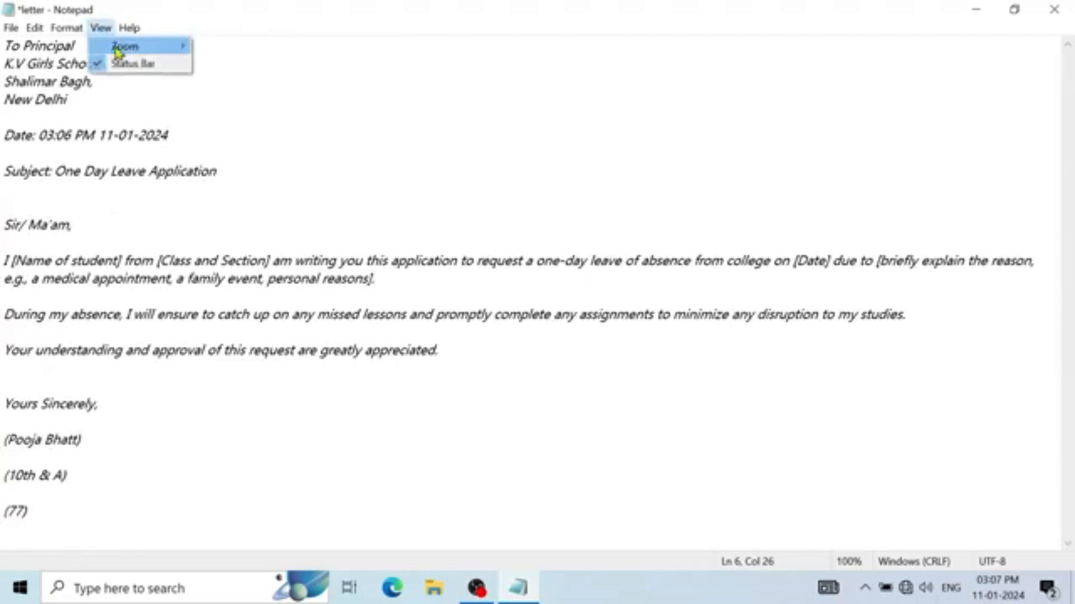
pyautogui.moveTo(179, 49)
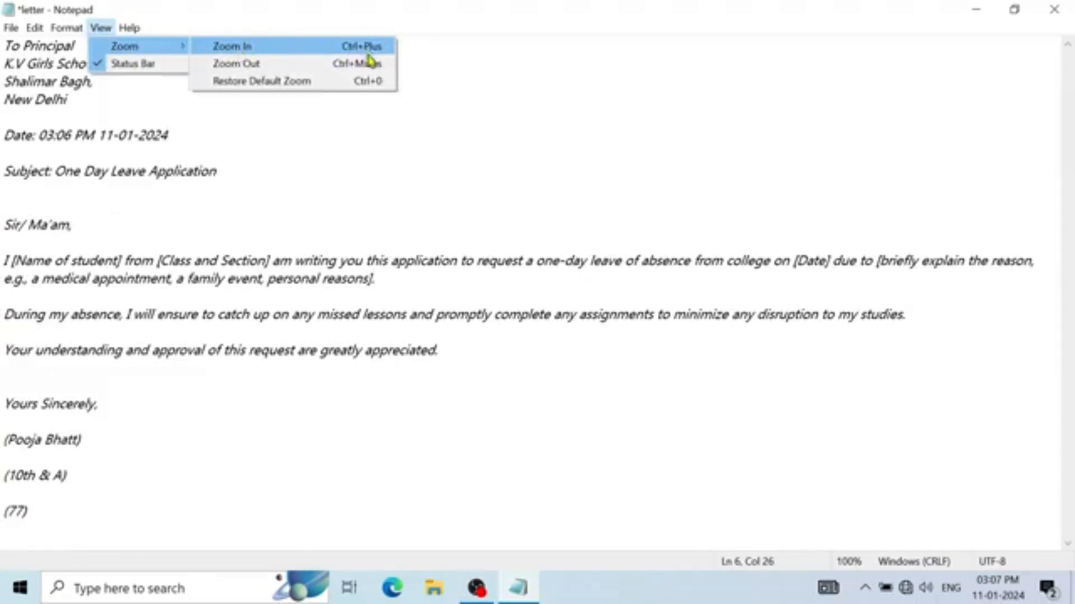
pyautogui.click(365, 131)
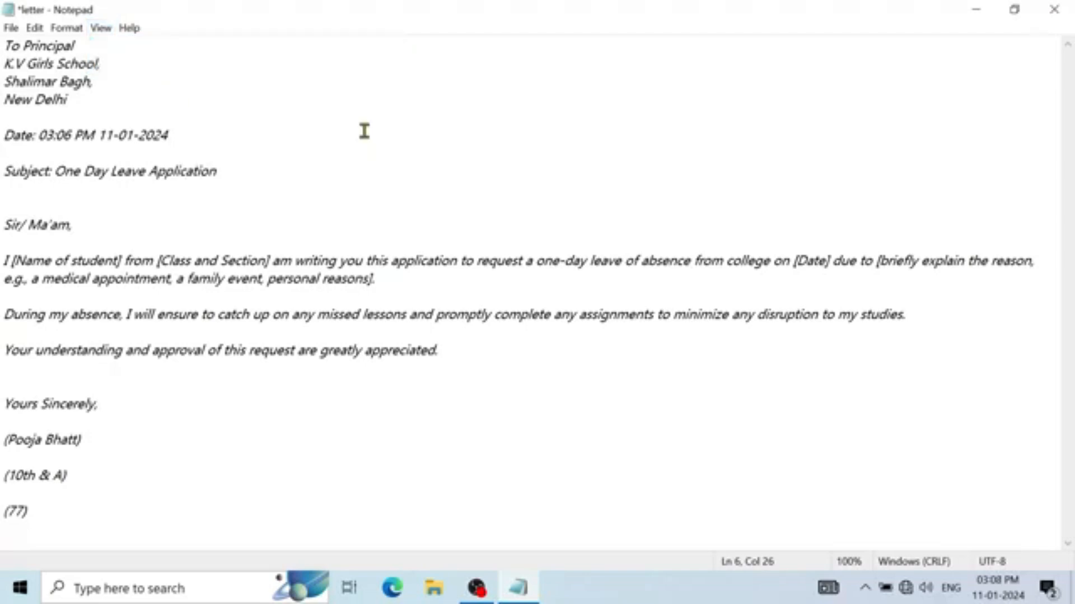
pyautogui.hotkey('ctrl', '+')
pyautogui.hotkey('ctrl', '+')
pyautogui.hotkey('ctrl', '+')
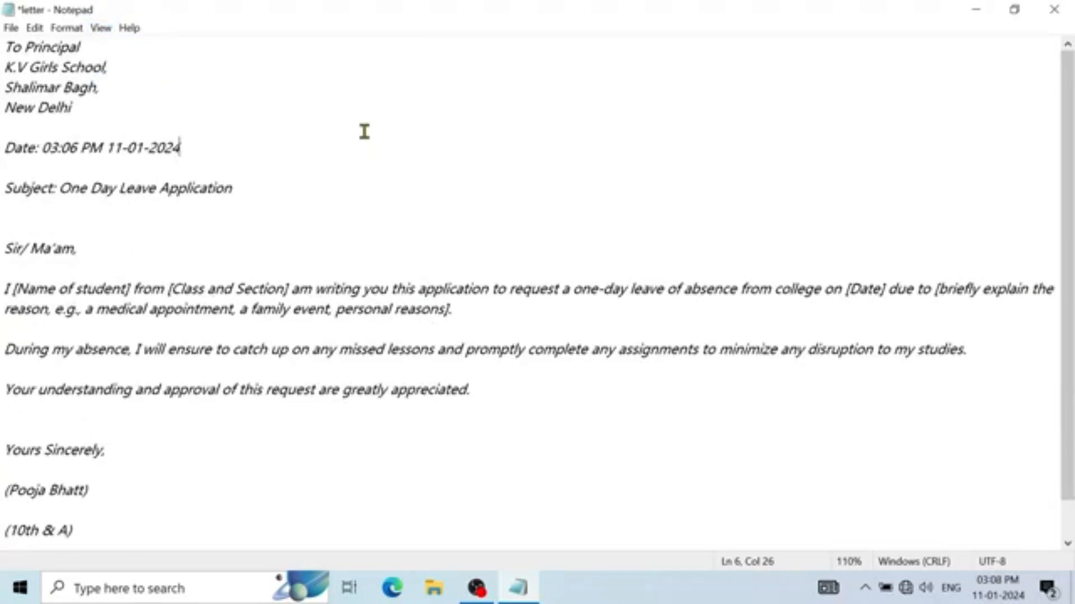
pyautogui.hotkey('ctrl', '+')
pyautogui.hotkey('ctrl', '+')
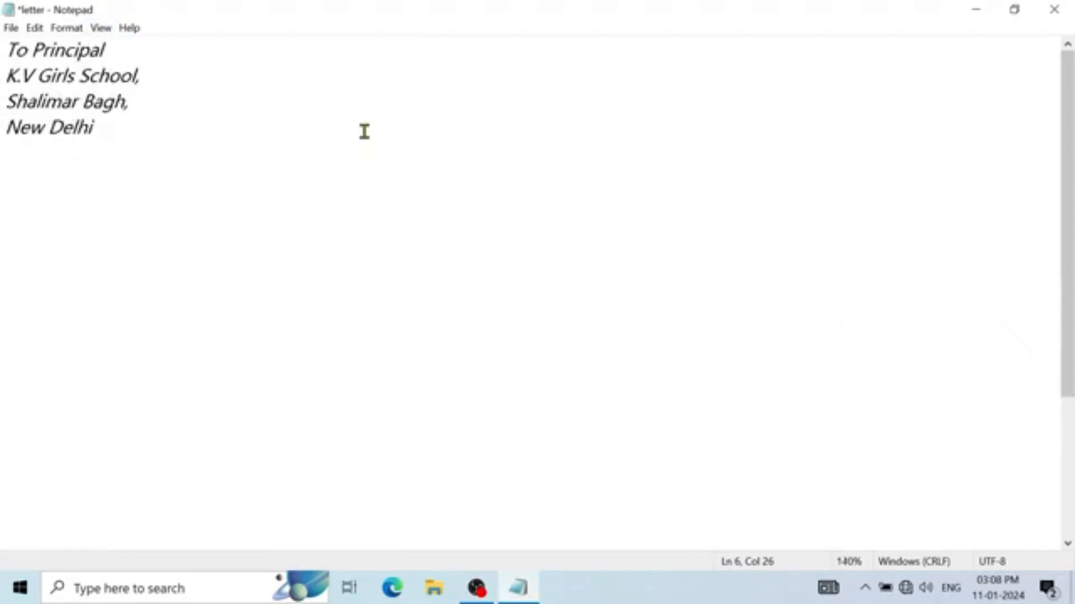
# - Zoom the letter's view out to 90%
pyautogui.hotkey('ctrl', '-')
pyautogui.hotkey('ctrl', '-')
pyautogui.hotkey('ctrl', '-')
pyautogui.hotkey('ctrl', '-')
pyautogui.hotkey('ctrl', '-')
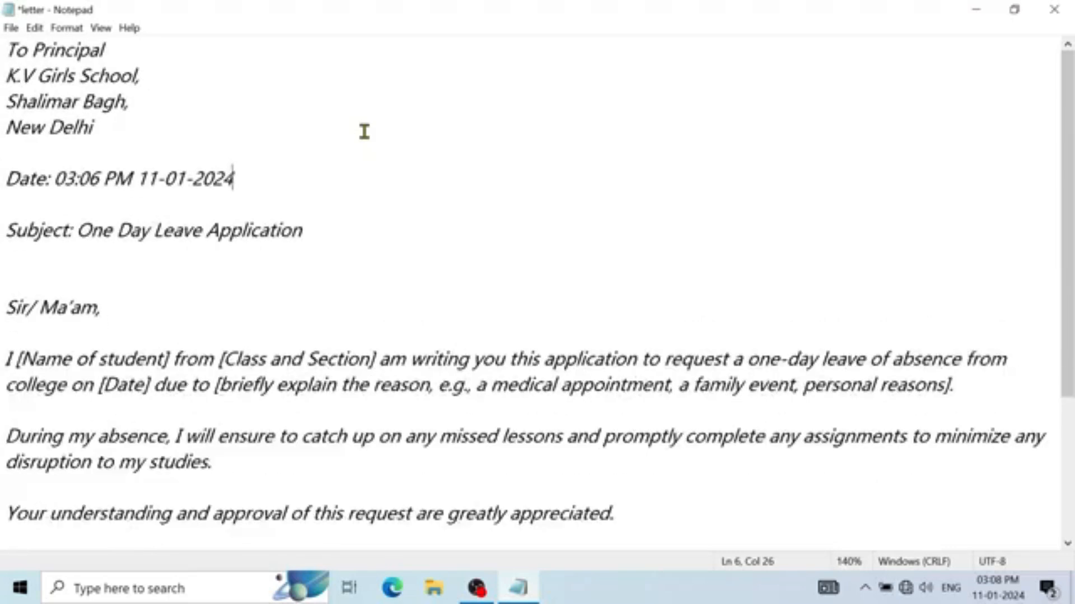
pyautogui.hotkey('ctrl', '-')
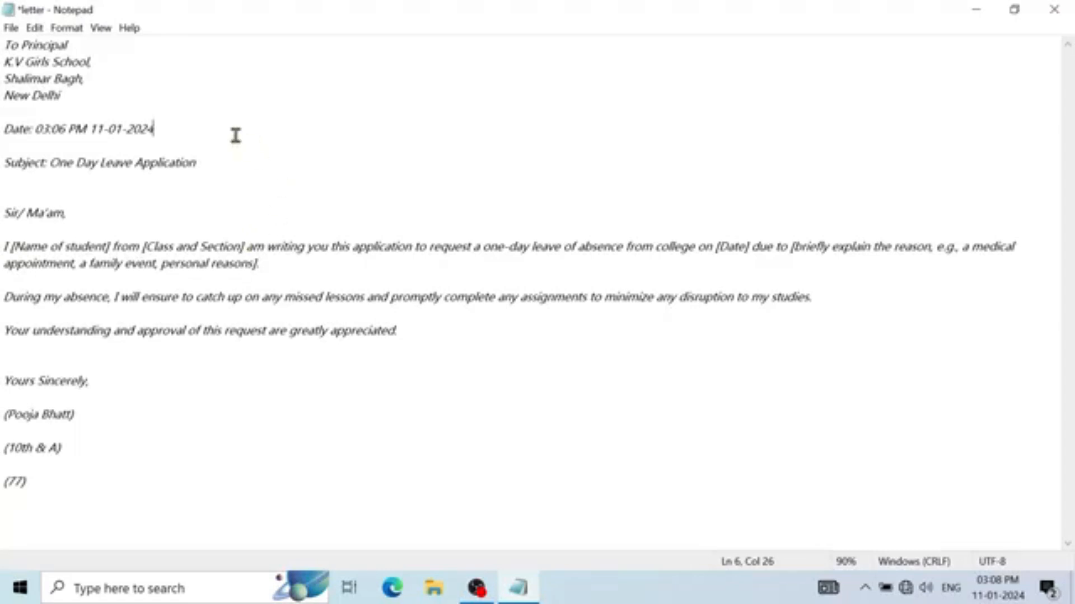
# - Open the page setup for the letter and set the paper size to A4
pyautogui.click(11, 28)
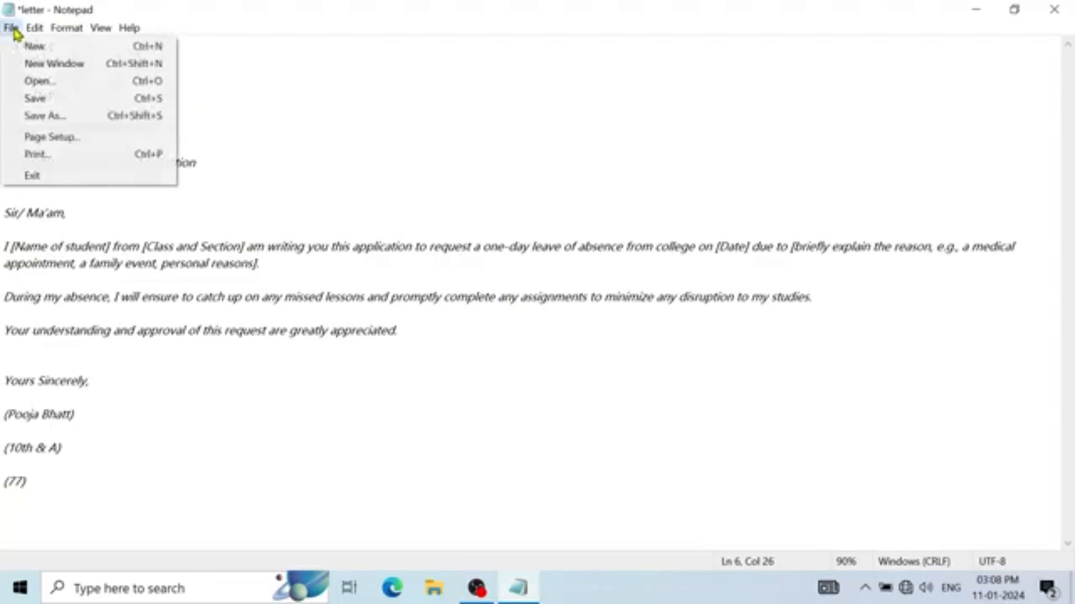
pyautogui.click(79, 144)
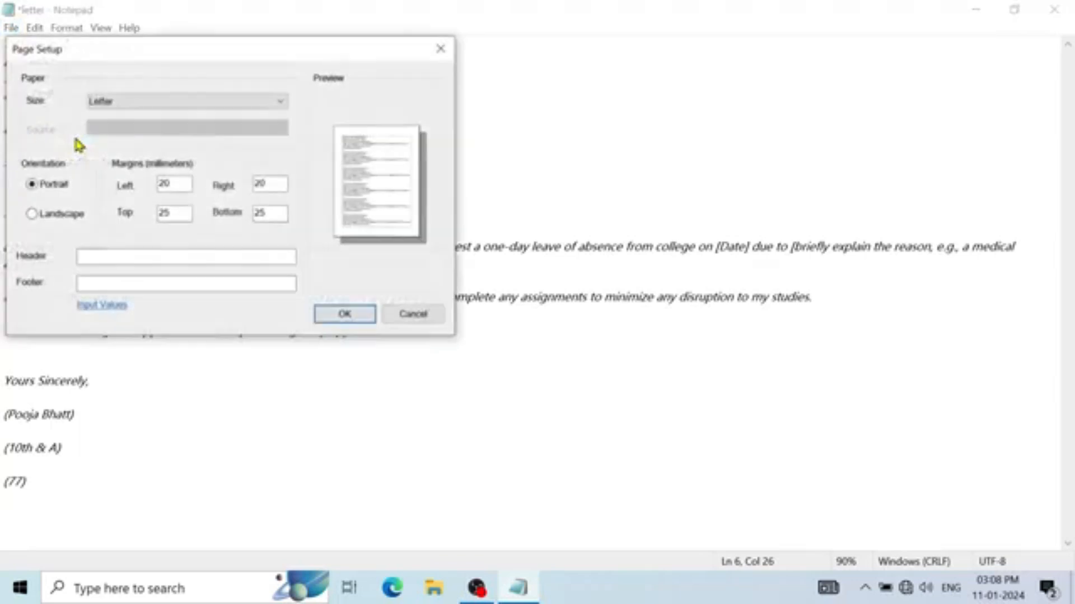
pyautogui.moveTo(197, 45); pyautogui.dragTo(431, 56)
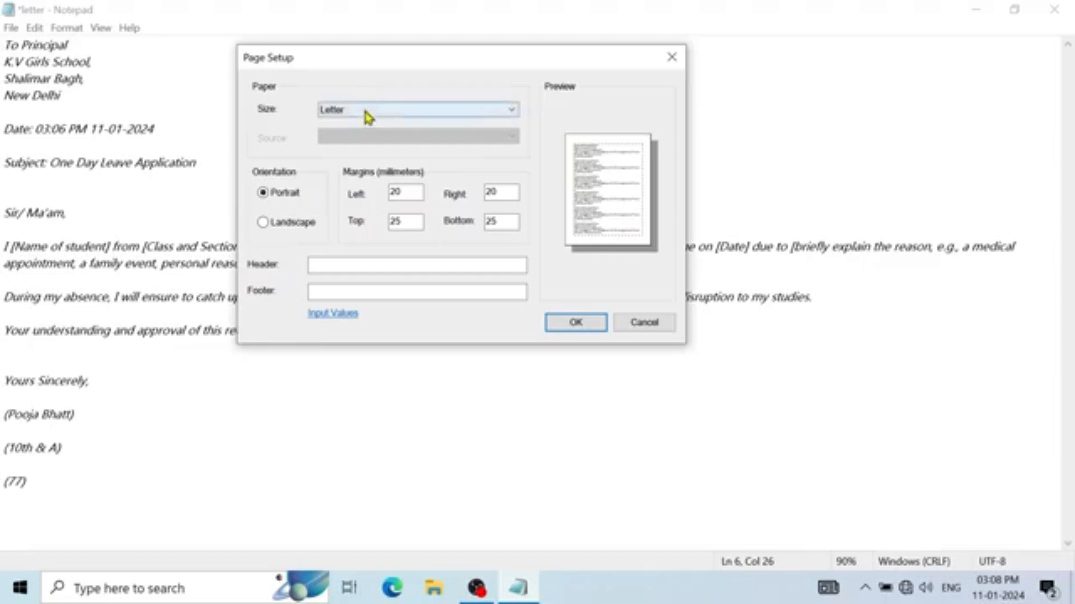
pyautogui.click(366, 112)
pyautogui.click(336, 137)
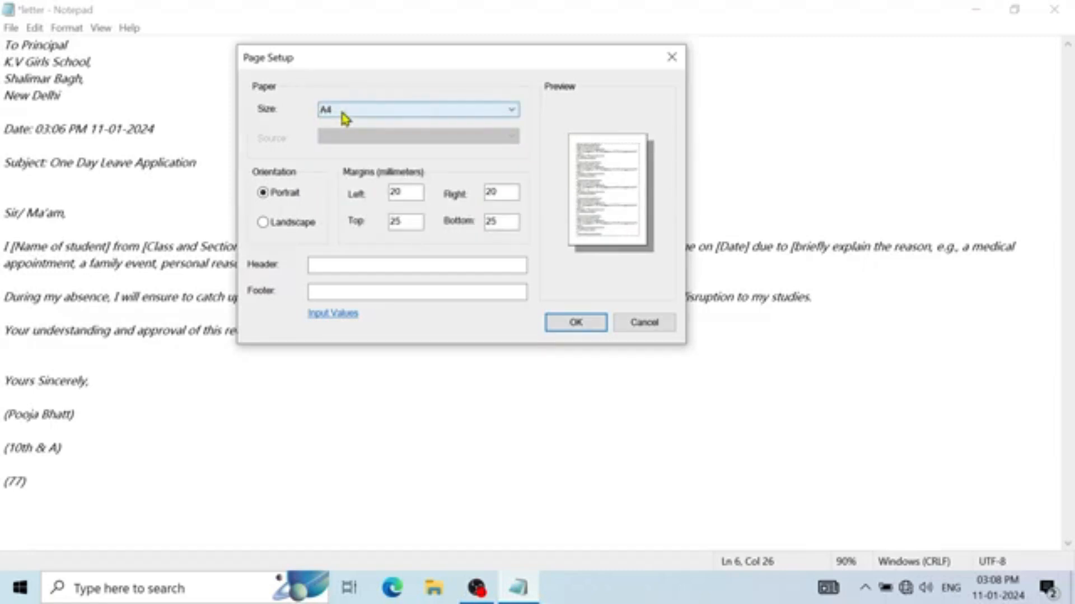
pyautogui.click(343, 112)
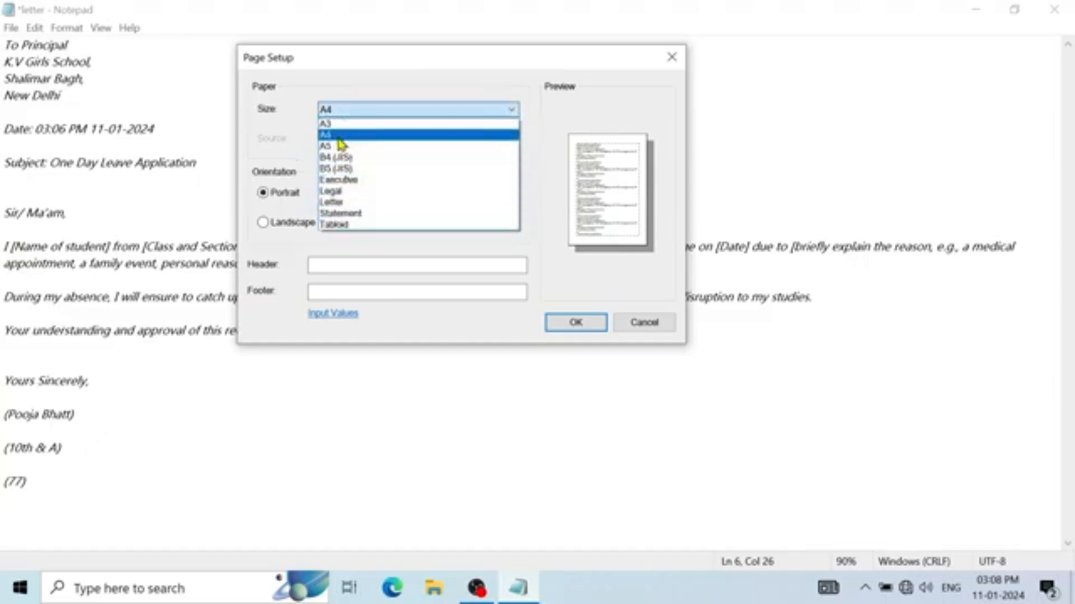
pyautogui.click(339, 137)
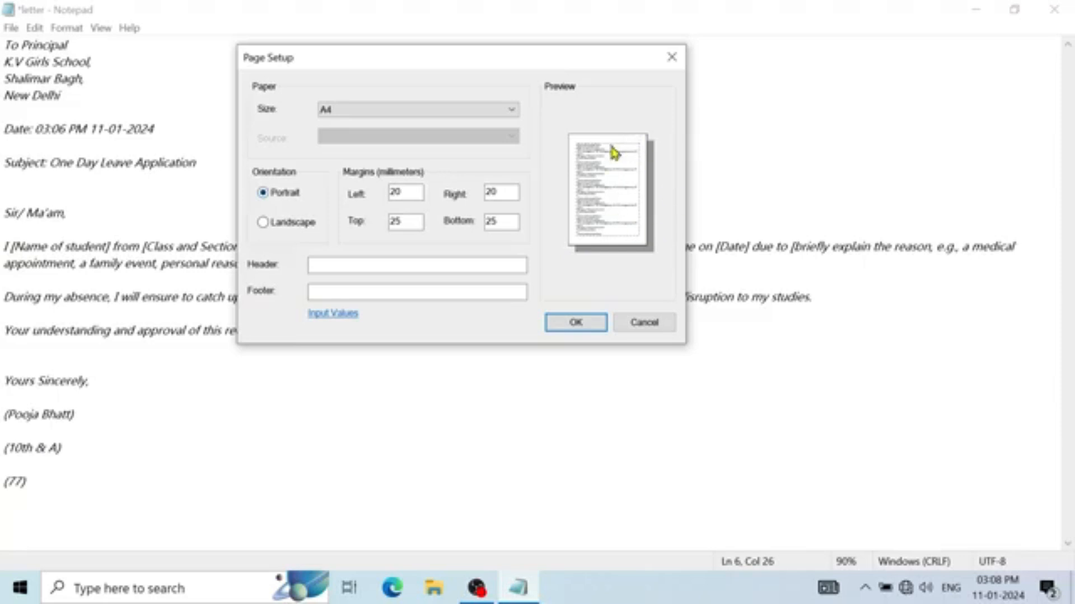
# - Preview the page in Landscape orientation, return it to Portrait and apply the page setup
pyautogui.click(263, 224)
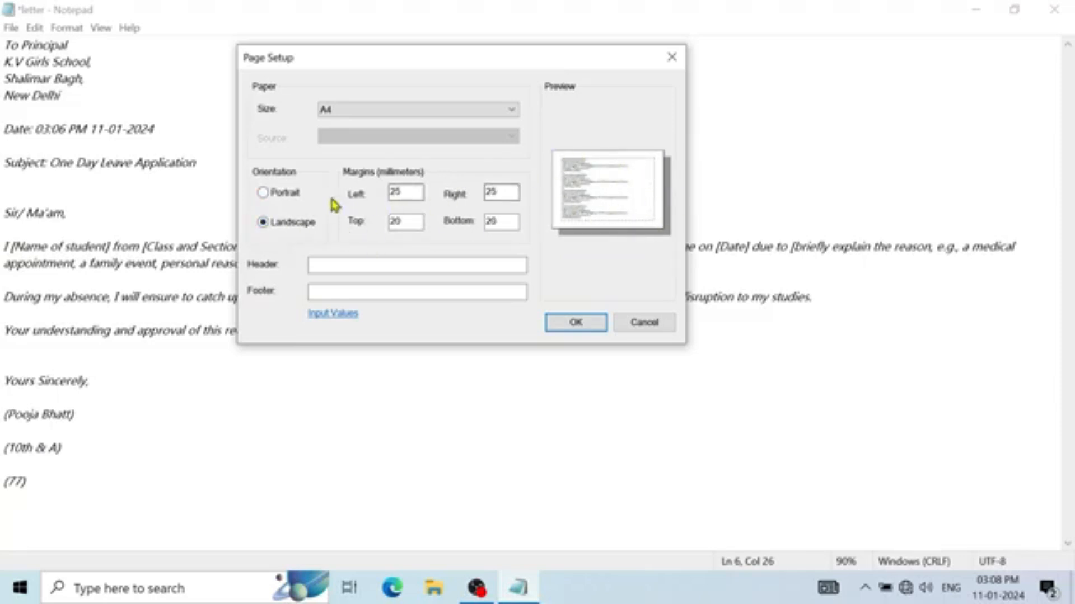
pyautogui.click(263, 194)
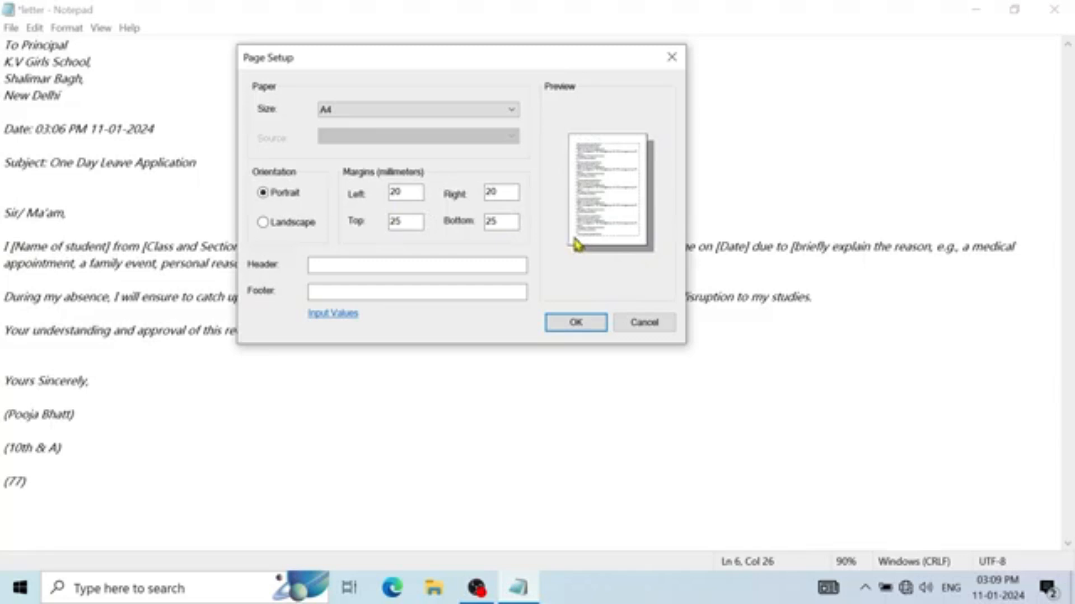
pyautogui.click(572, 325)
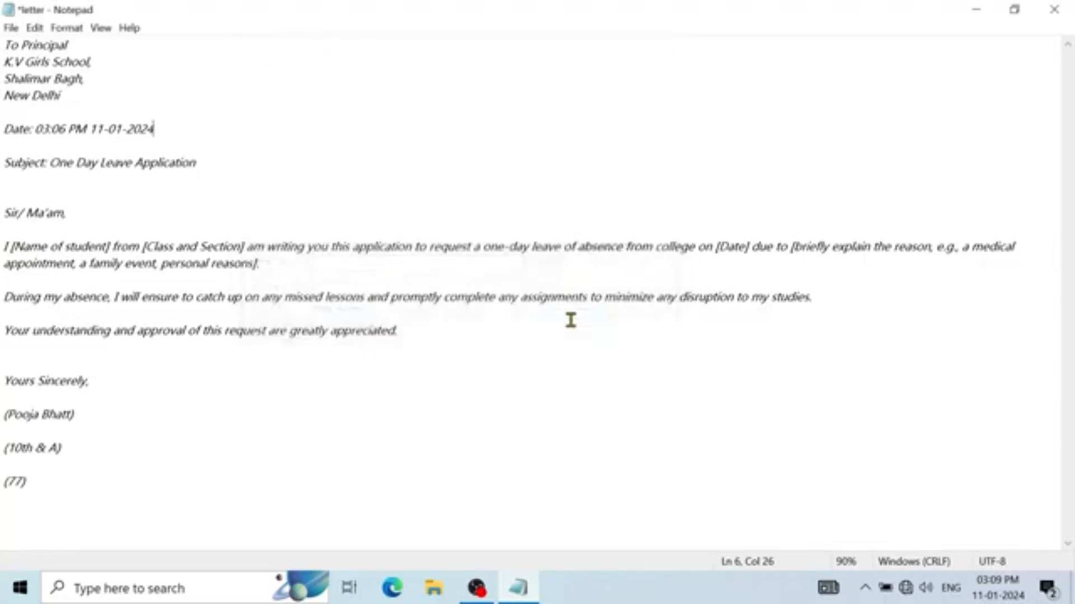
# - Open the print settings for the letter, set the number of copies to 2, and cancel without printing
pyautogui.click(12, 28)
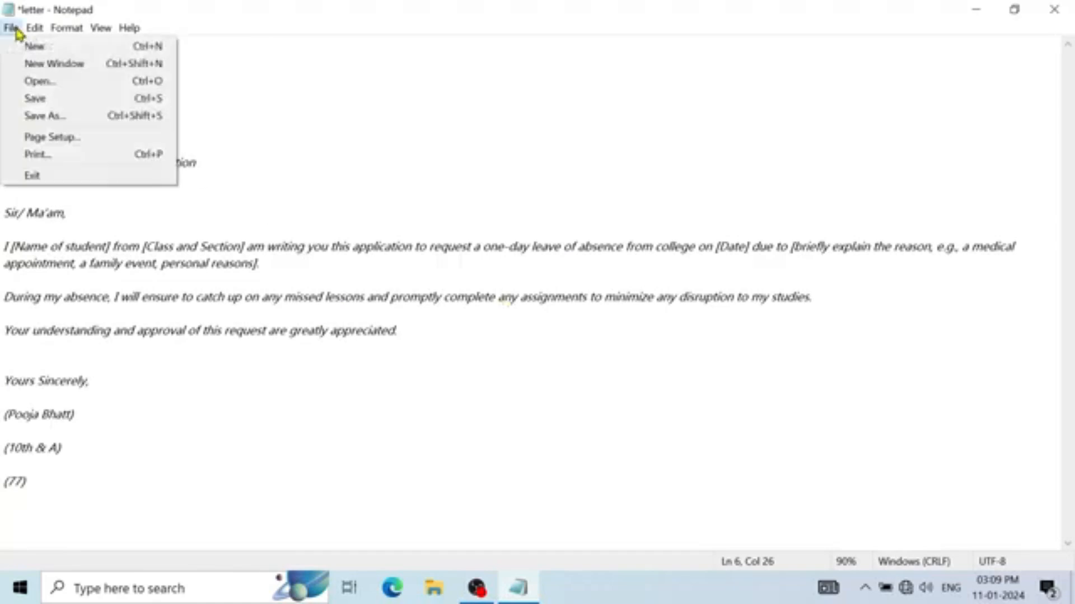
pyautogui.click(80, 162)
pyautogui.moveTo(168, 24); pyautogui.dragTo(427, 64)
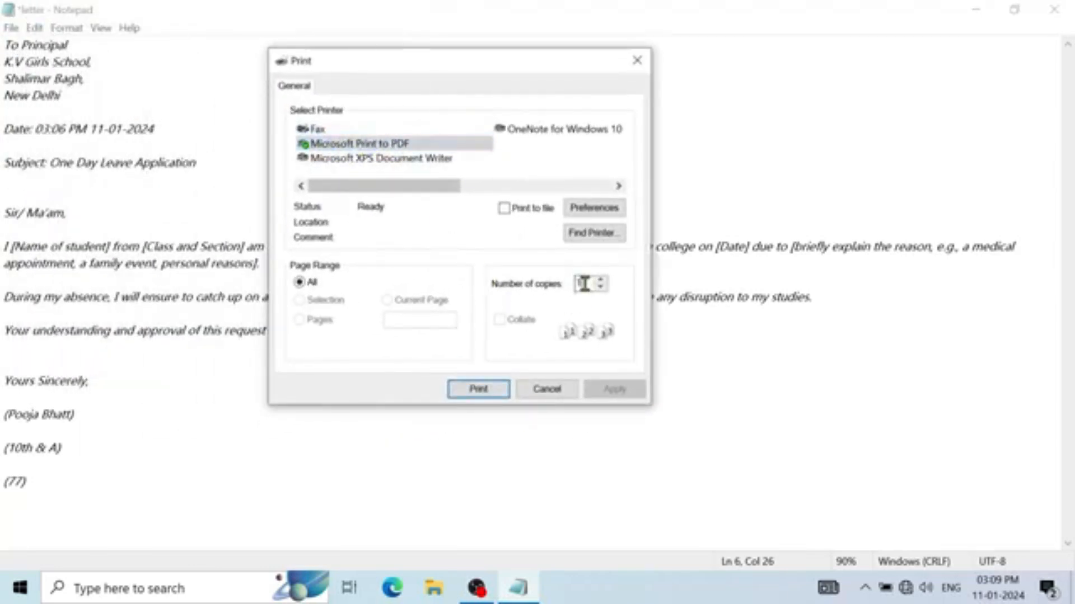
pyautogui.press('BackSpace')
pyautogui.write('2')
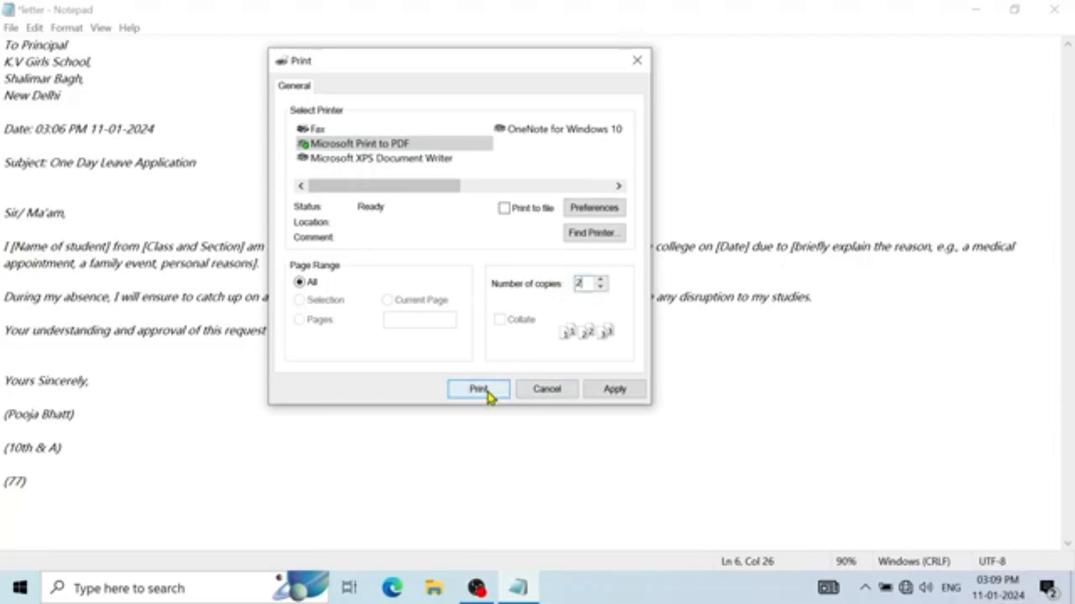
pyautogui.click(546, 396)
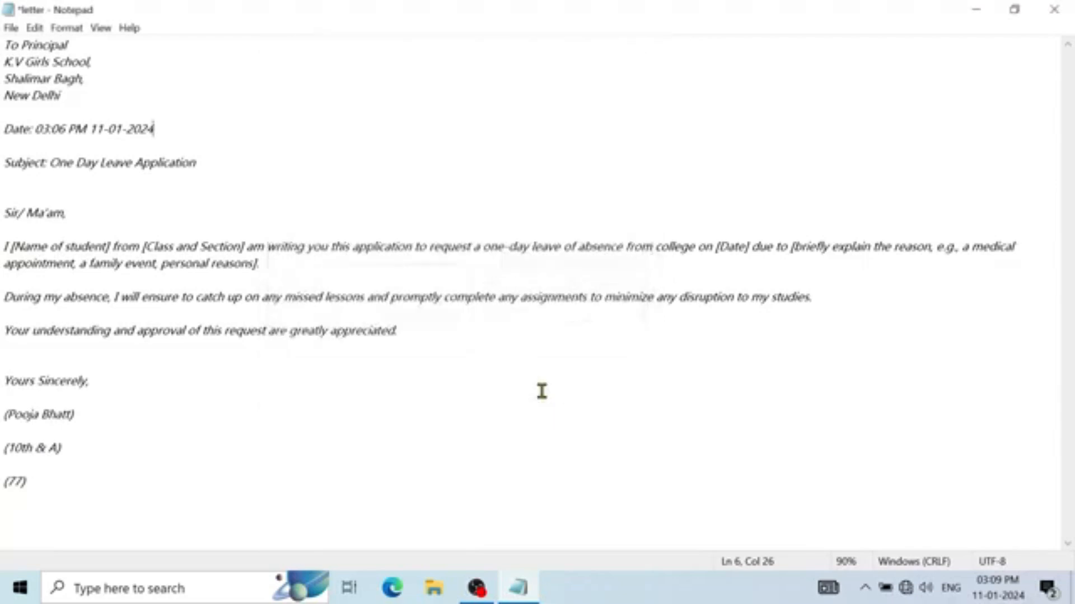